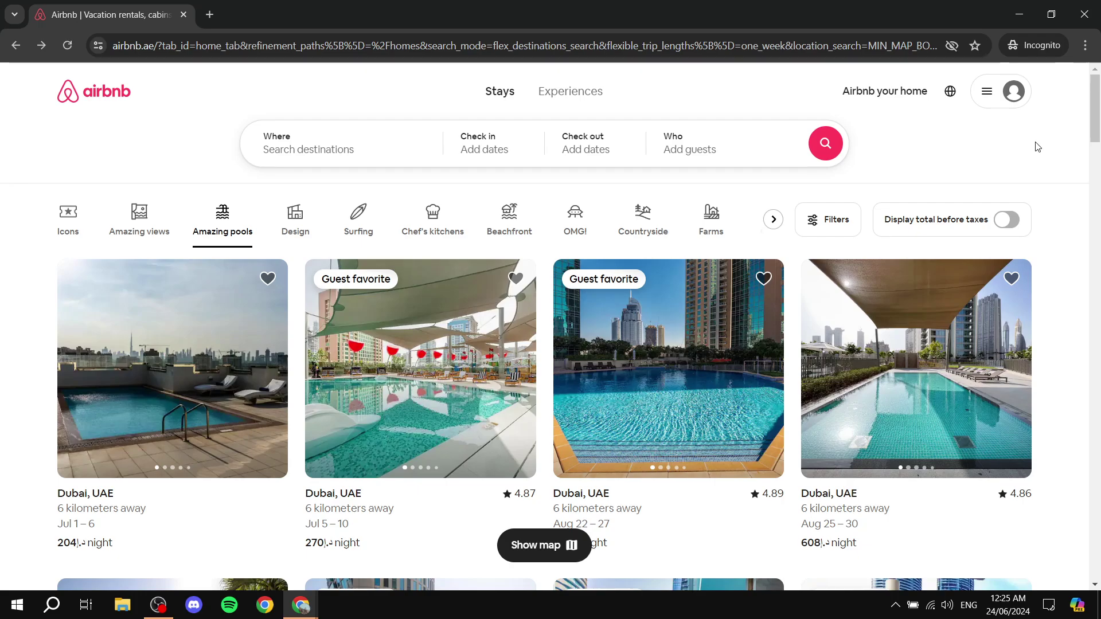
- Open the Airbnb your home hosting page and begin signing in with a phone number
scroll(1029, 152, "down", 2)
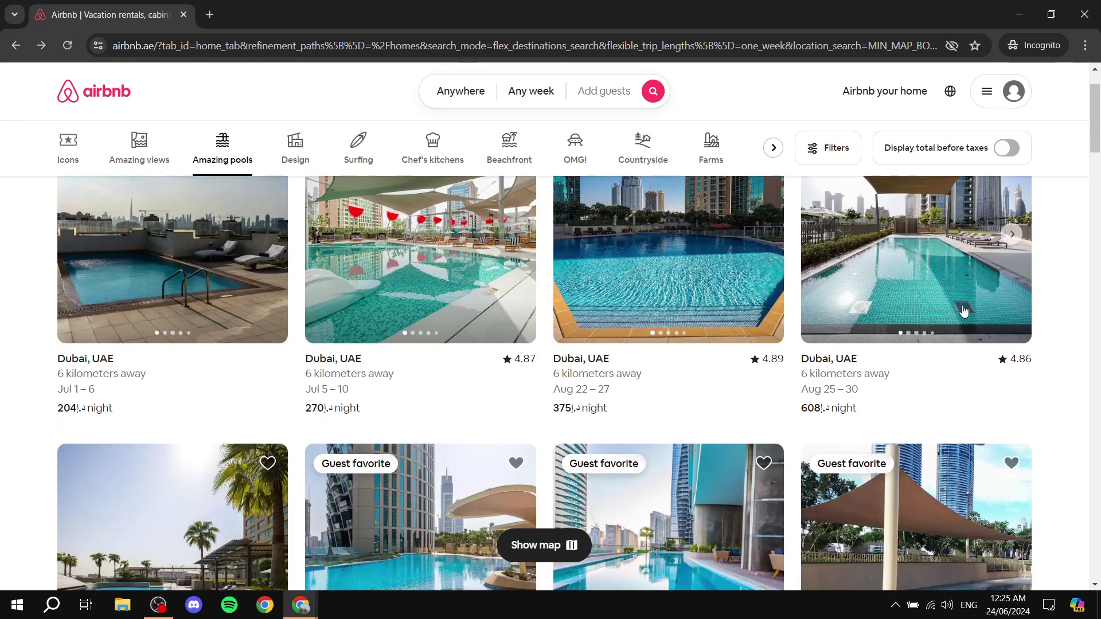
scroll(1073, 284, "up", 2)
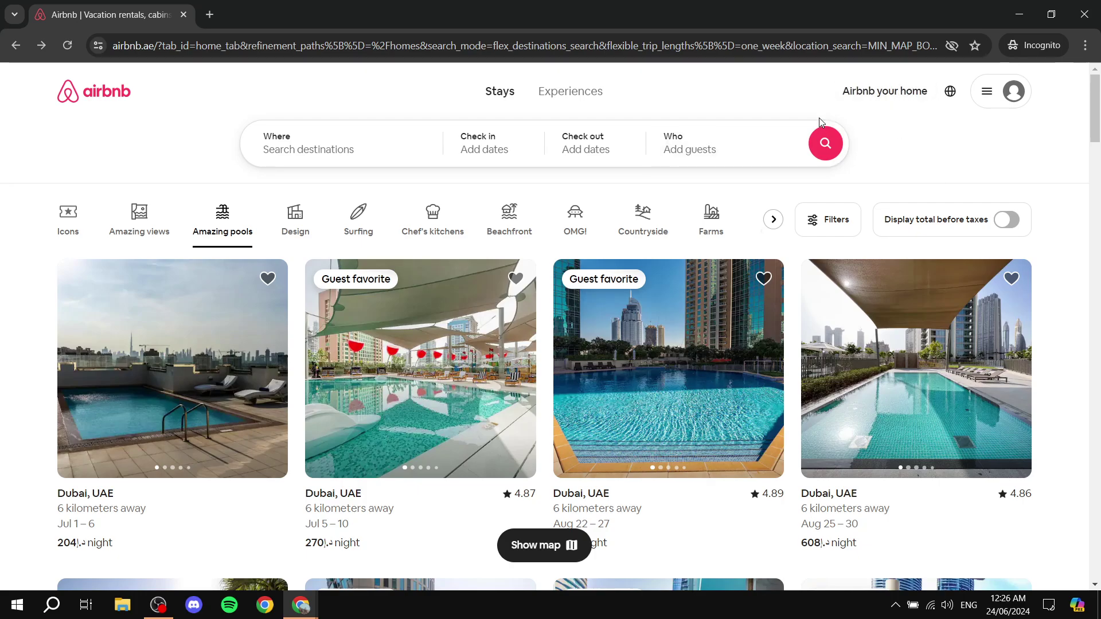
left_click(870, 100)
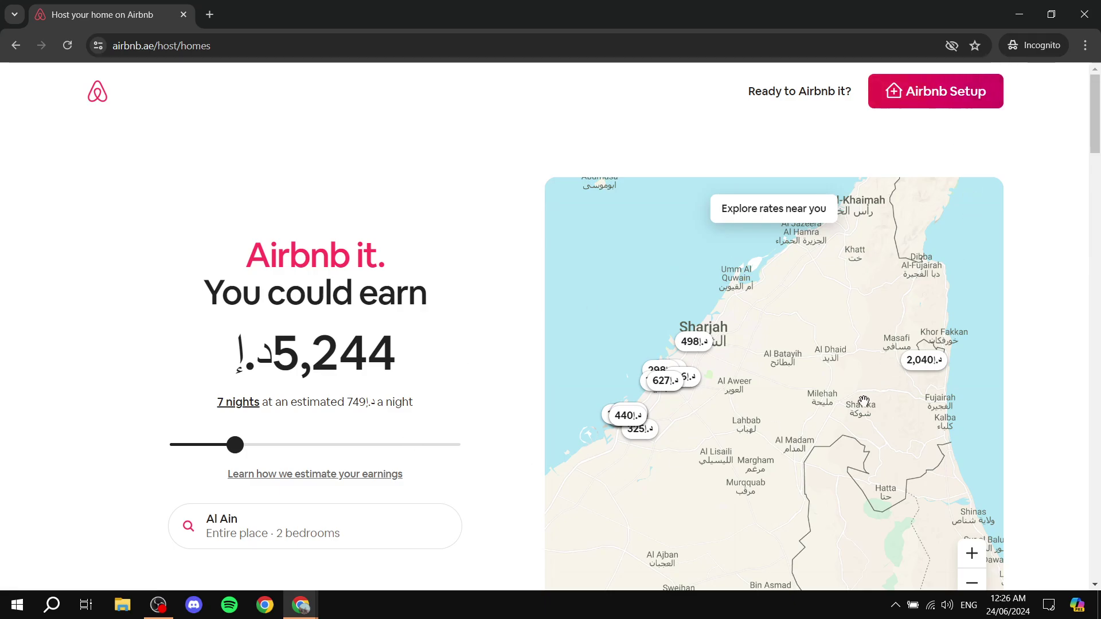
left_click(947, 91)
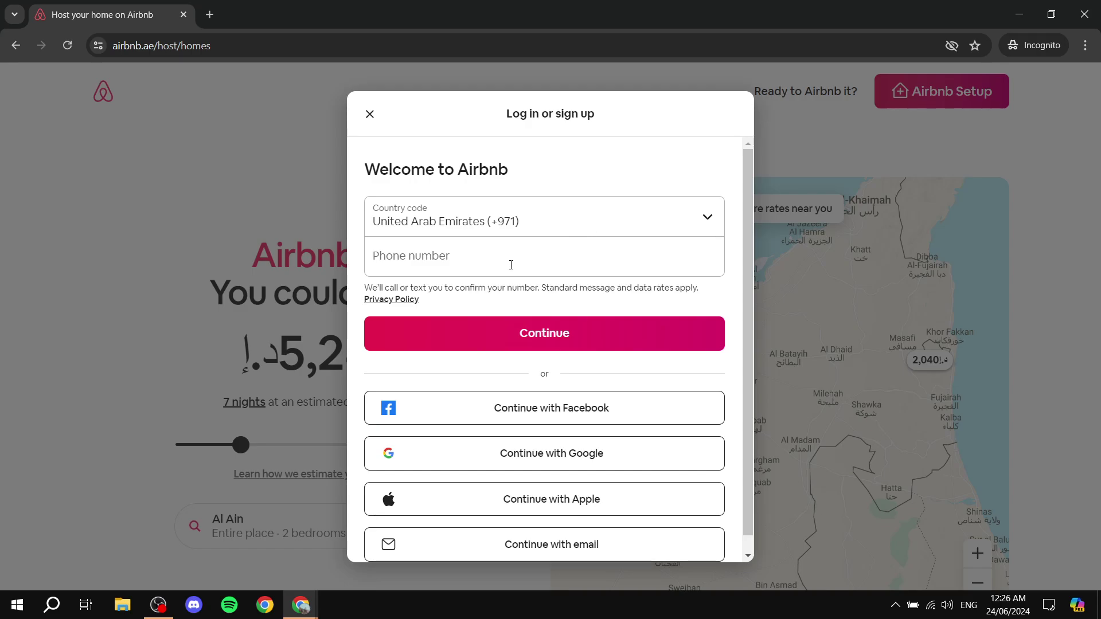
scroll(608, 237, "down", 1)
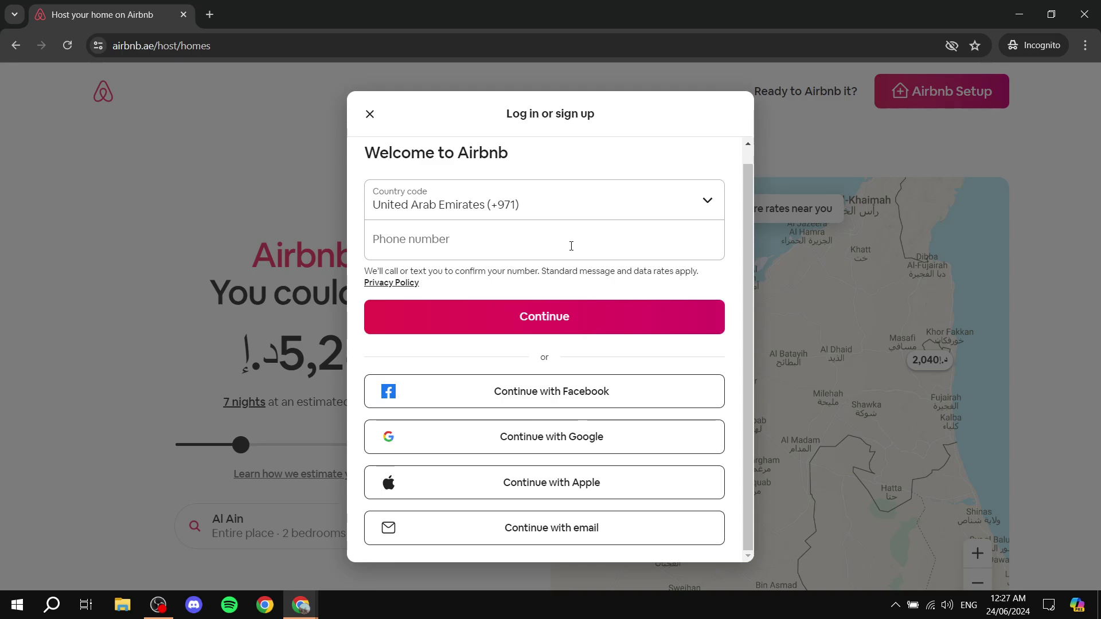
left_click(571, 244)
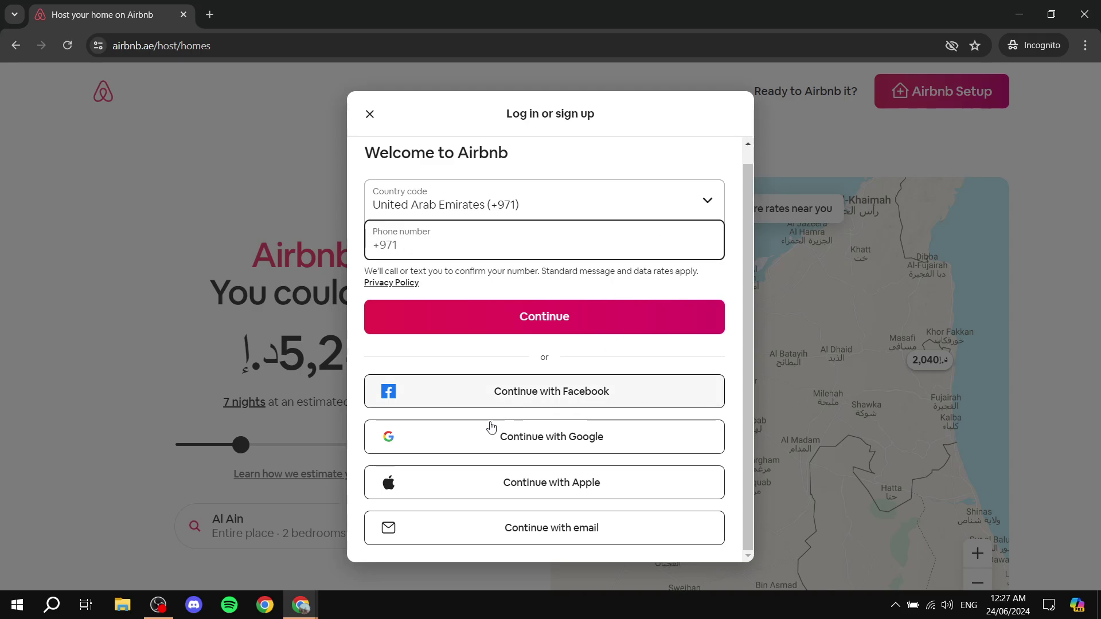
- Switch to the signed-in Chrome window showing Airbnb's Dubai pools homepage
mouse_move(296, 611)
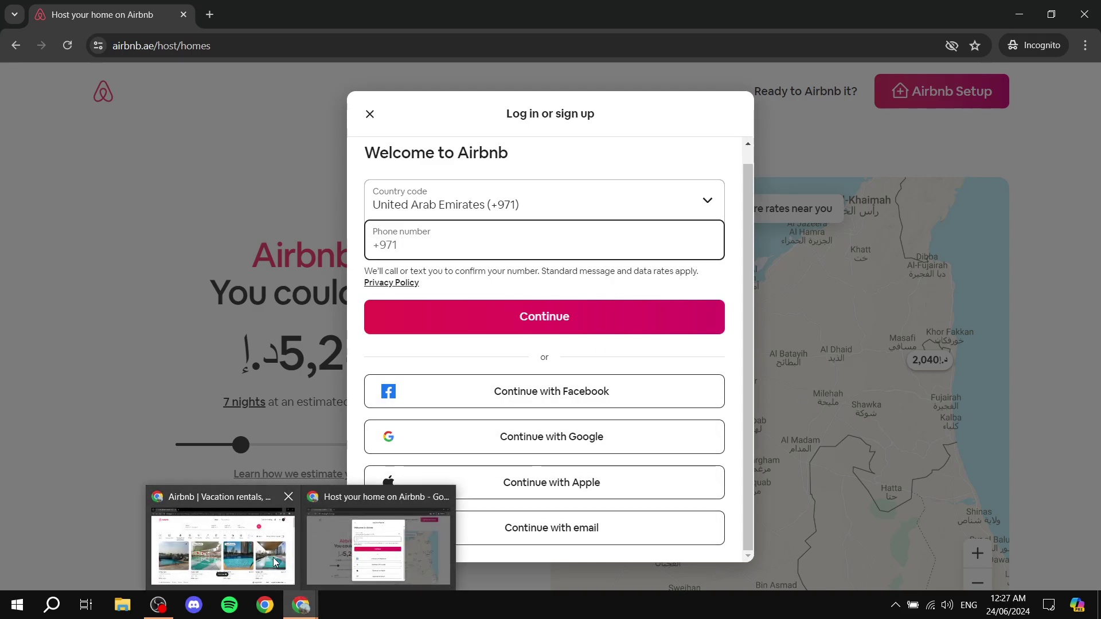
left_click(274, 562)
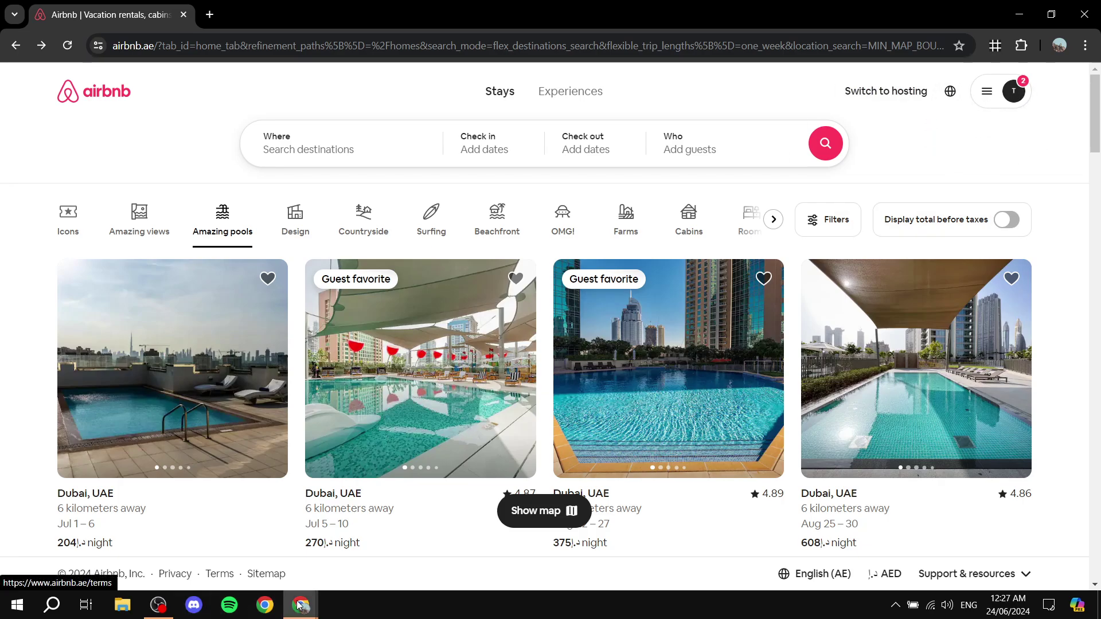
left_click(396, 530)
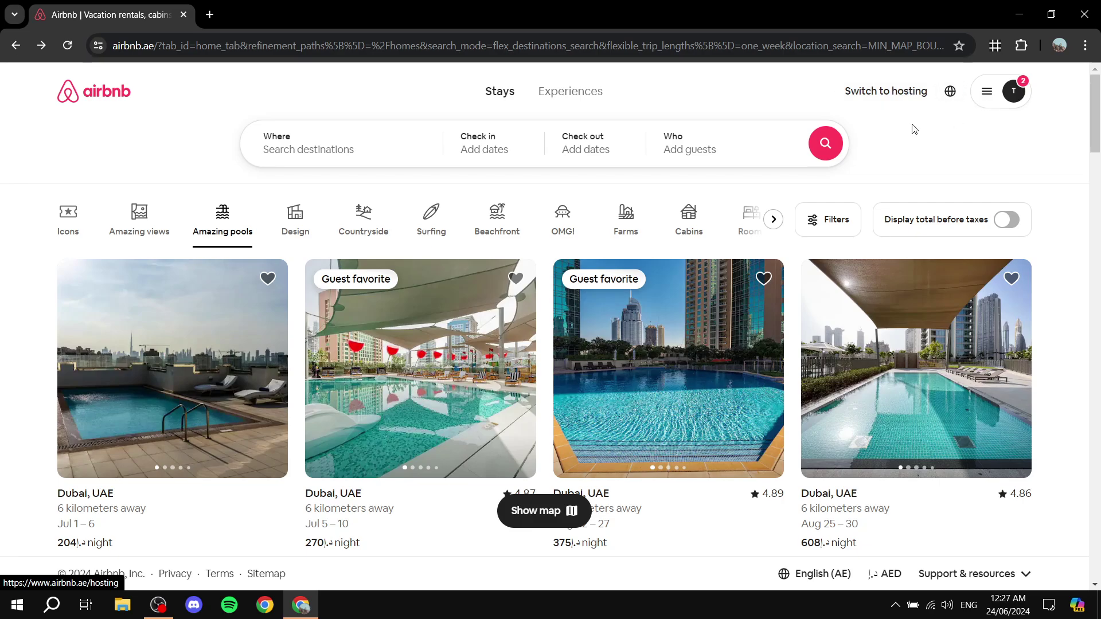
- Switch to hosting and resume the unfinished listing from the Host Dashboard
left_click(901, 95)
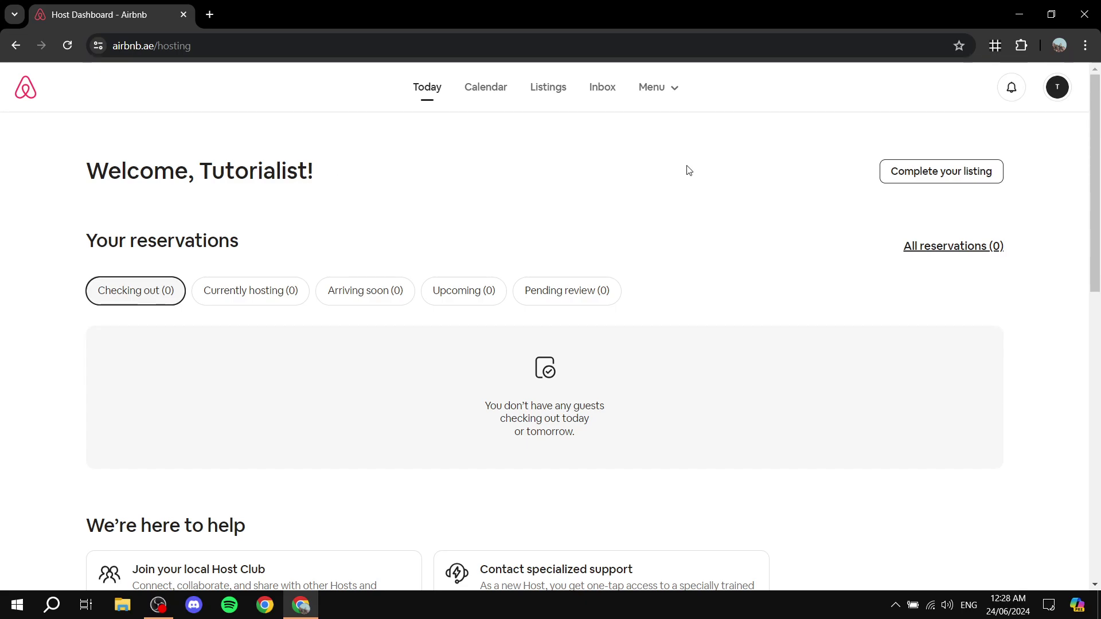
scroll(367, 251, "down", 4)
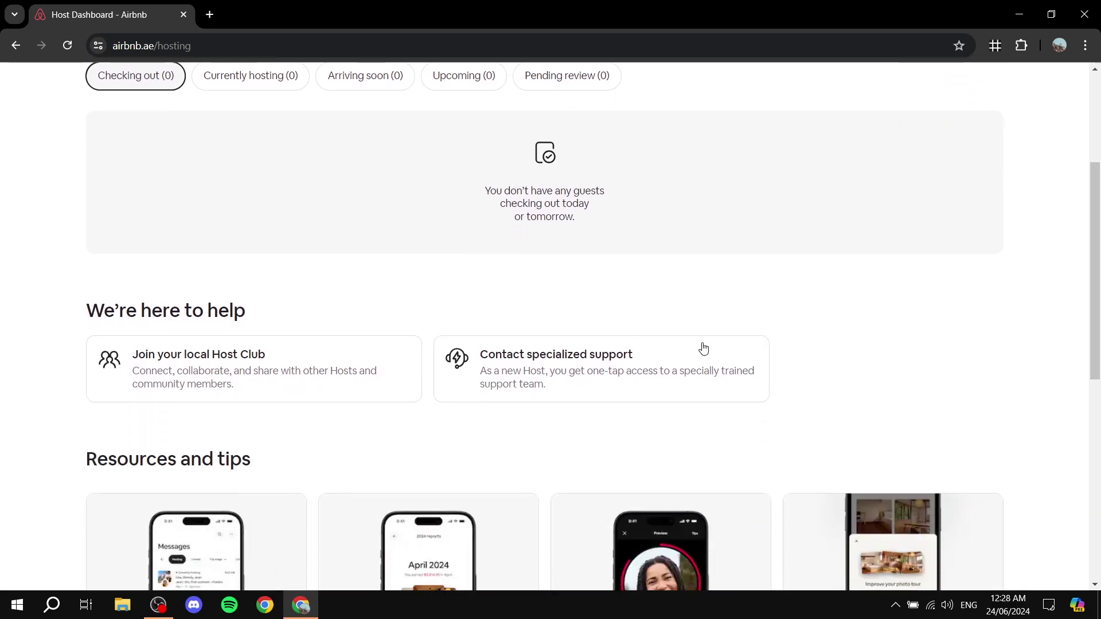
scroll(703, 349, "up", 4)
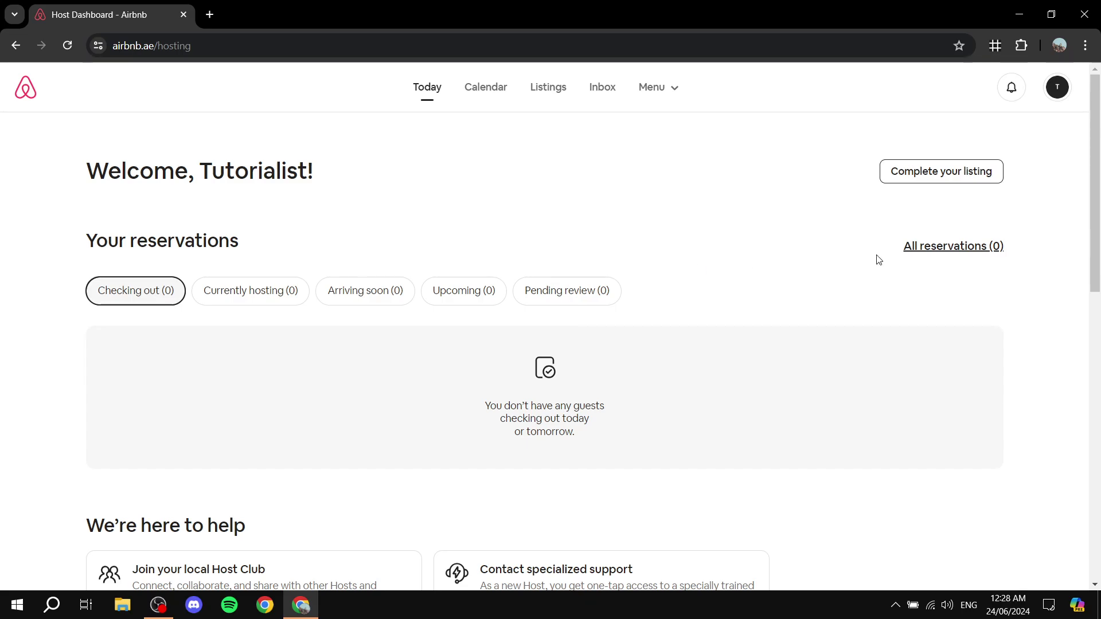
left_click(1063, 90)
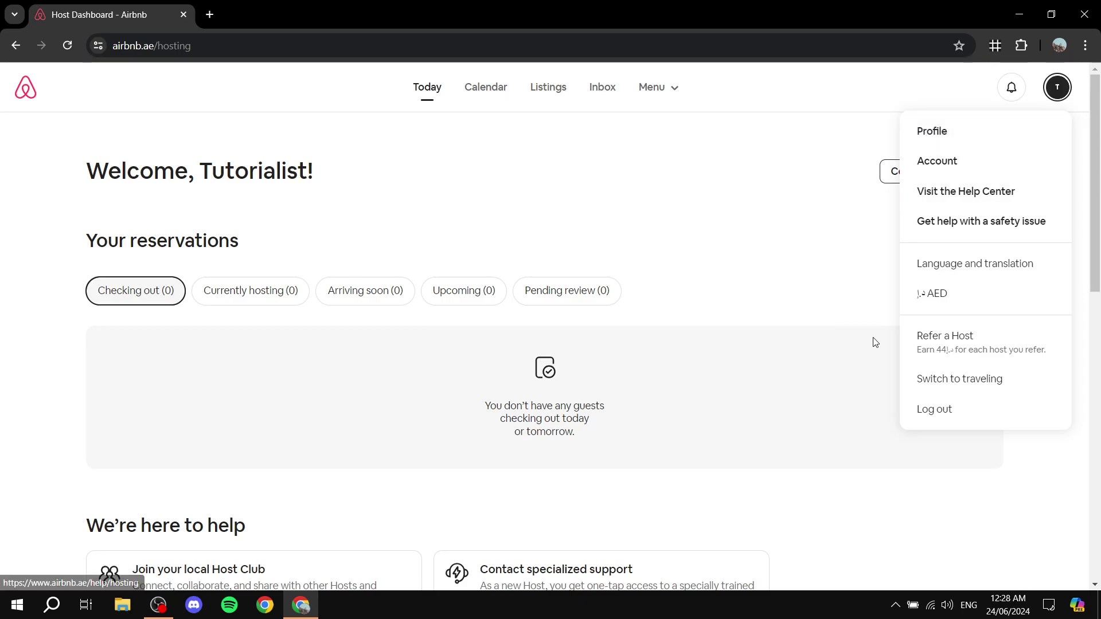
left_click(820, 378)
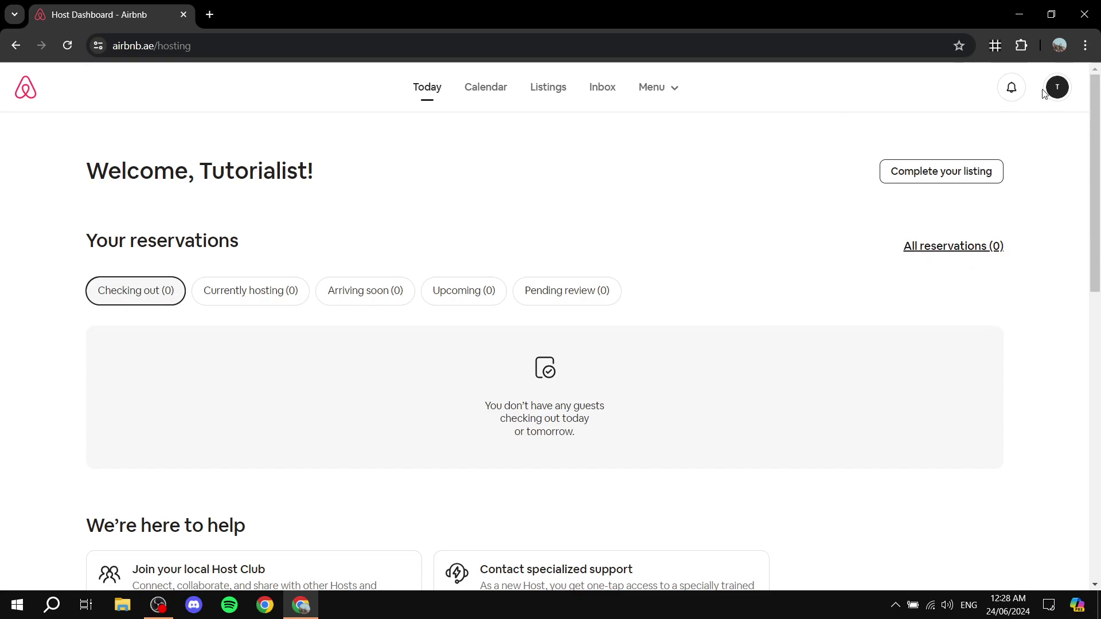
left_click(963, 175)
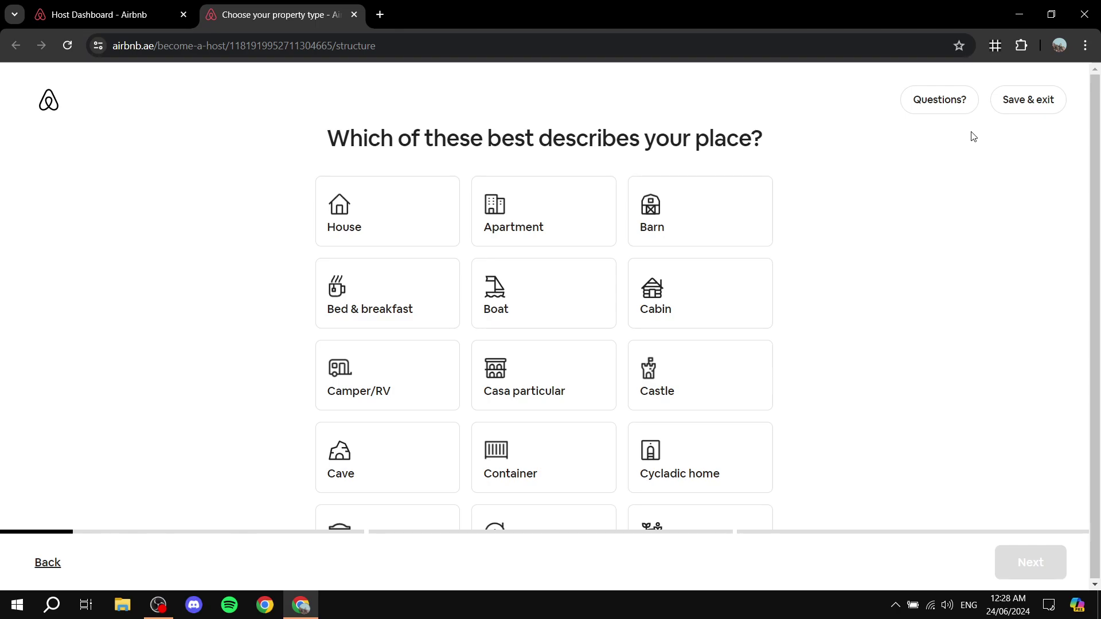
- Choose House from the property-type cards
left_click_drag(346, 151, 874, 147)
left_click(871, 179)
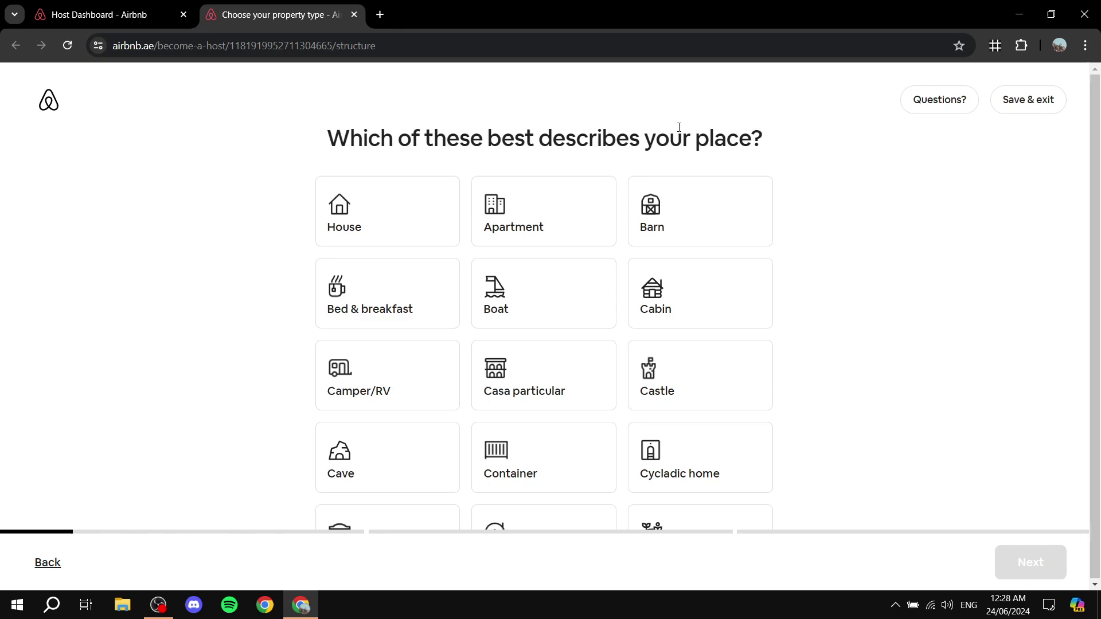
scroll(740, 129, "down", 1)
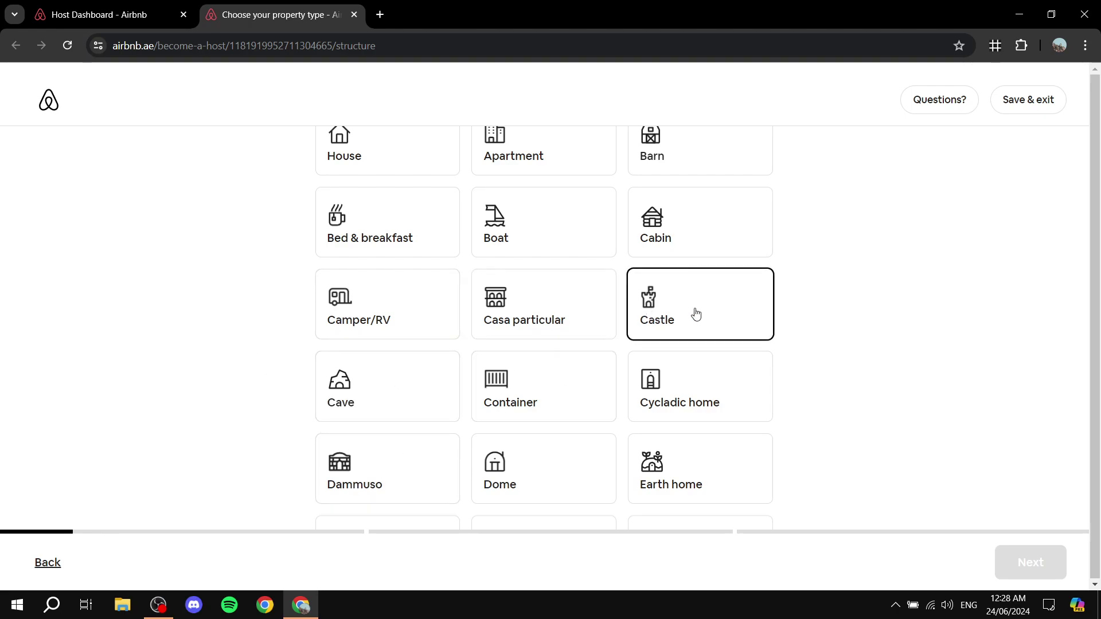
scroll(759, 302, "down", 2)
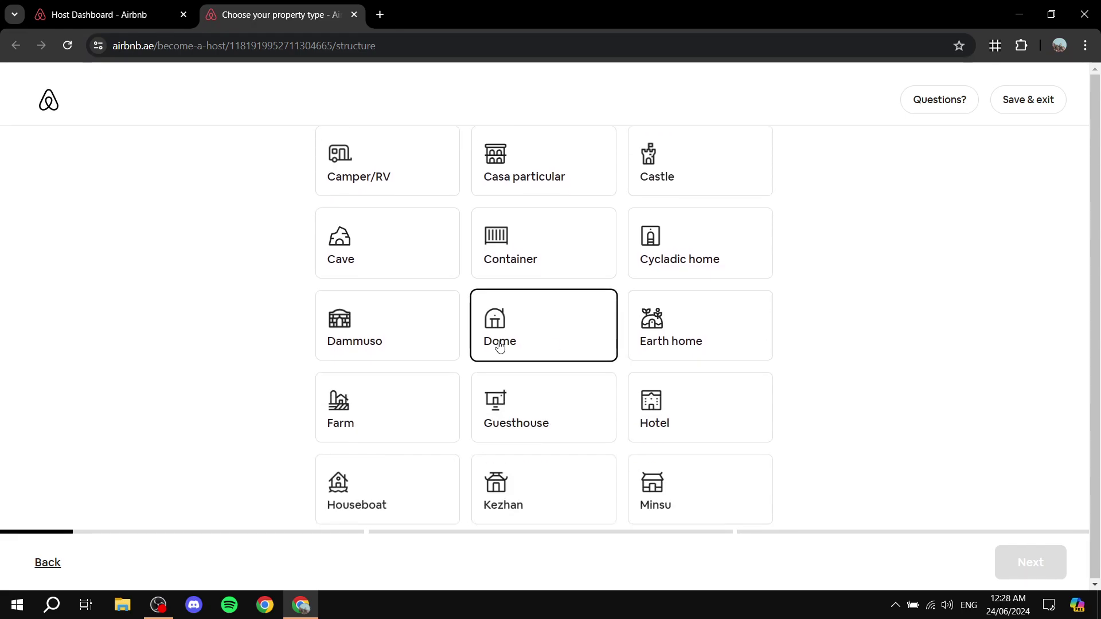
scroll(629, 395, "down", 3)
scroll(580, 378, "down", 2)
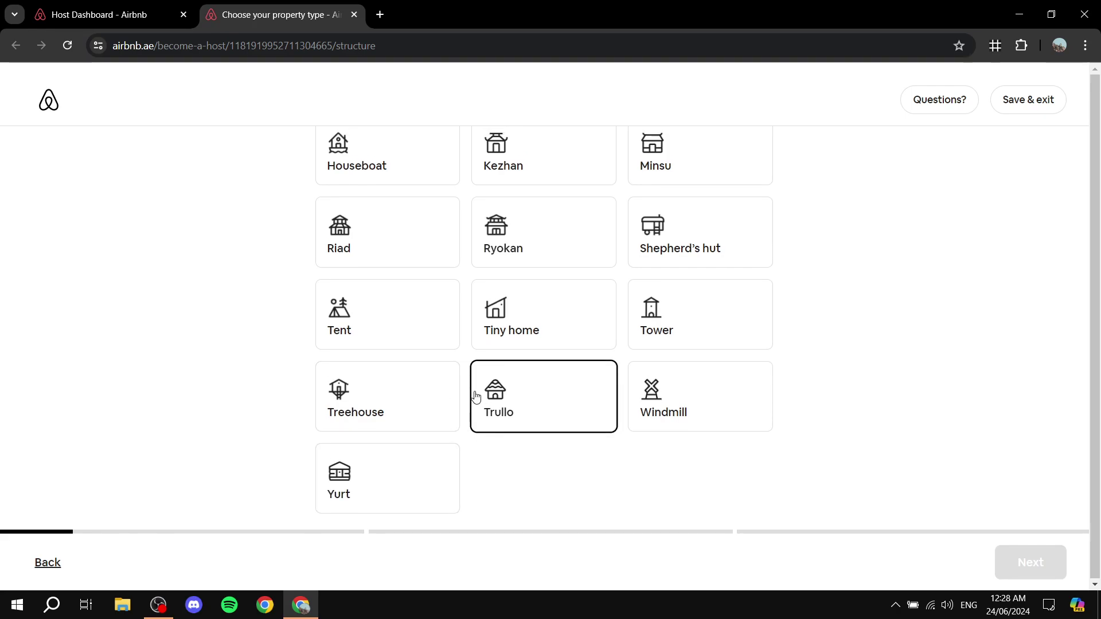
scroll(474, 394, "up", 5)
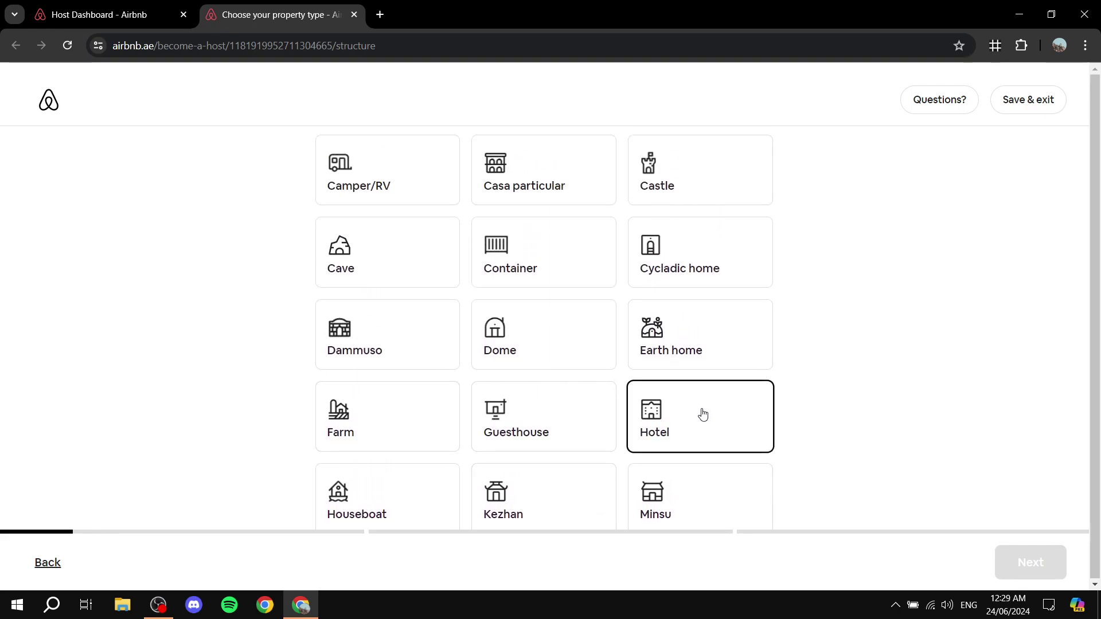
scroll(576, 395, "up", 2)
scroll(551, 401, "up", 2)
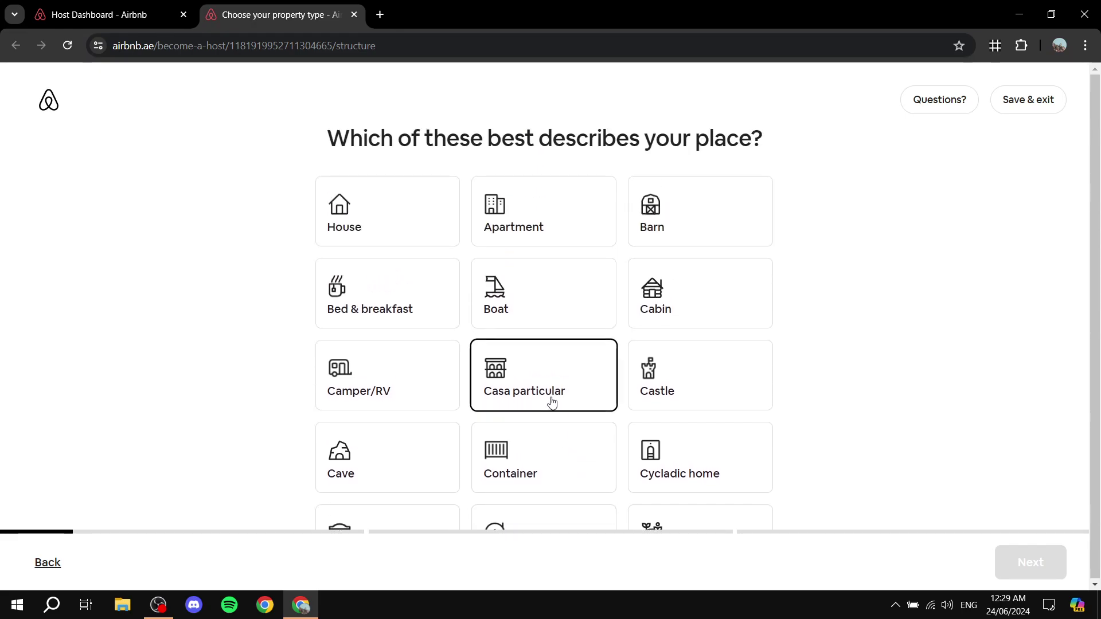
scroll(539, 401, "down", 8)
scroll(530, 419, "up", 4)
scroll(519, 430, "up", 5)
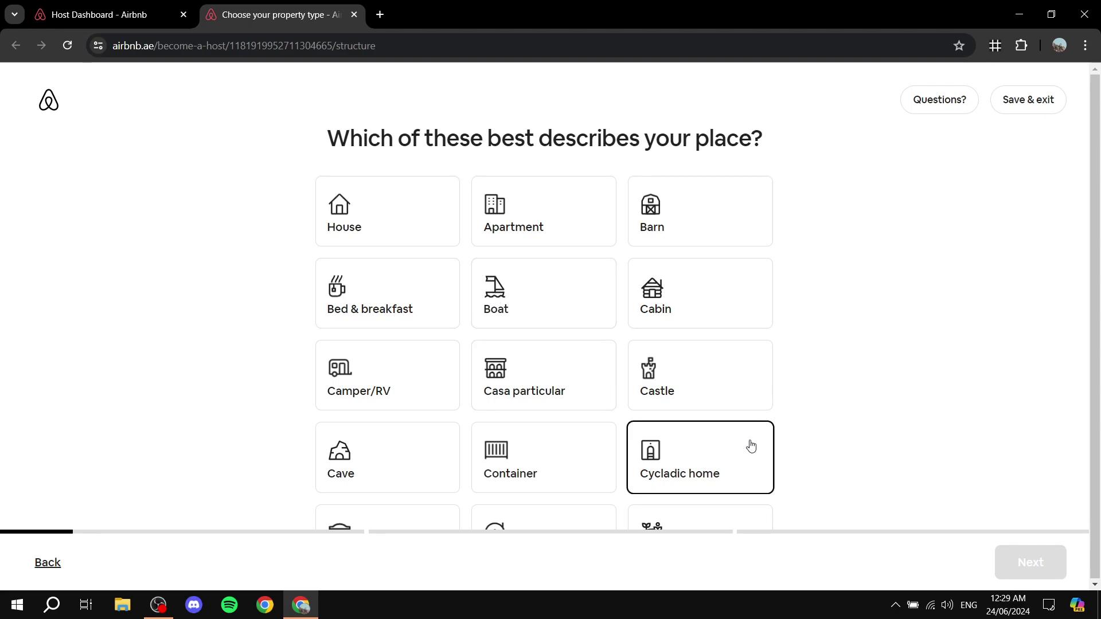
left_click(379, 224)
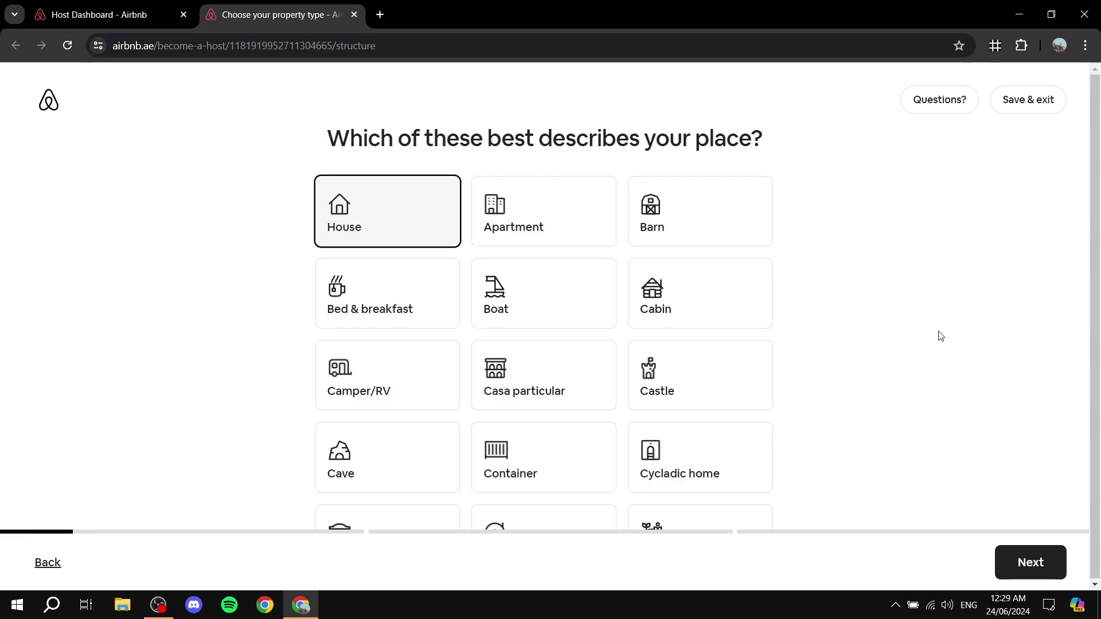
scroll(407, 347, "down", 10)
scroll(363, 355, "up", 10)
- Offer guests An entire place and continue to the location step
left_click(1026, 565)
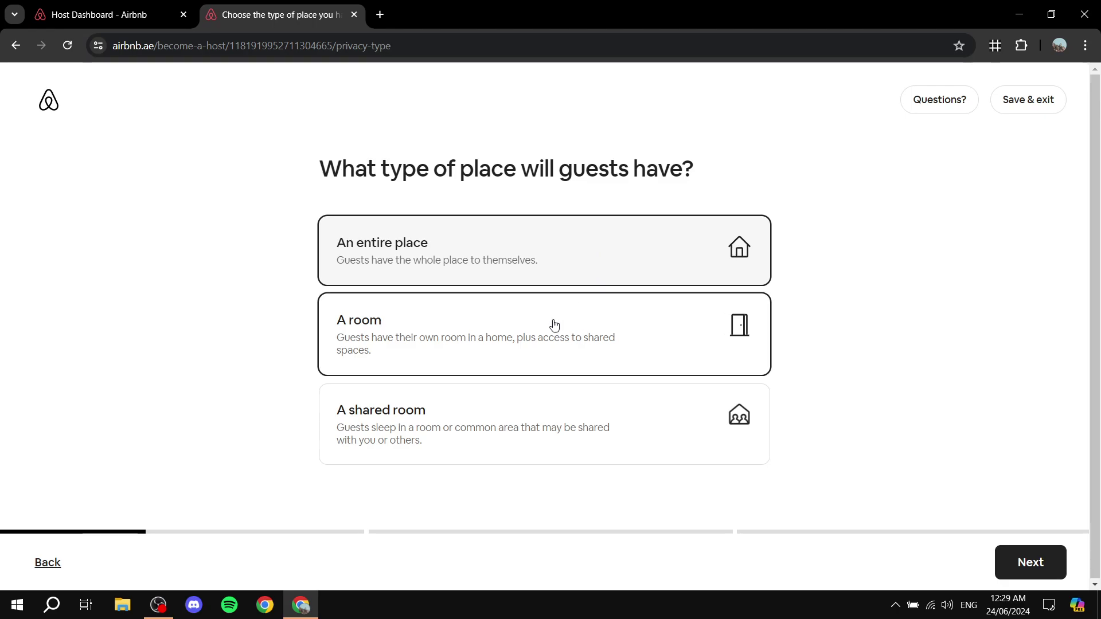
left_click(521, 344)
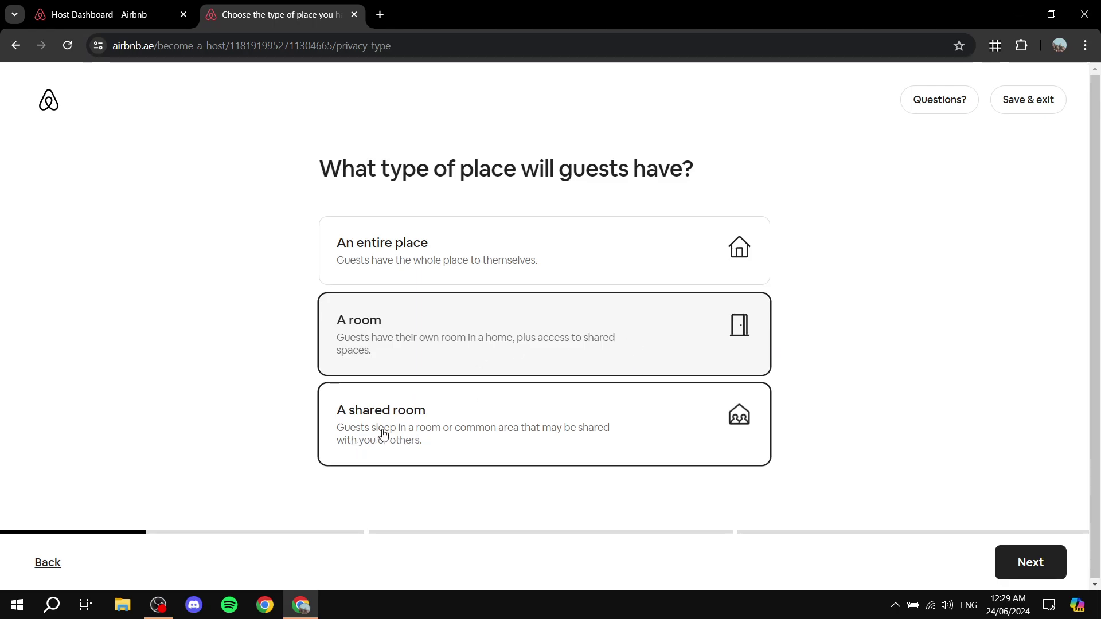
left_click(473, 395)
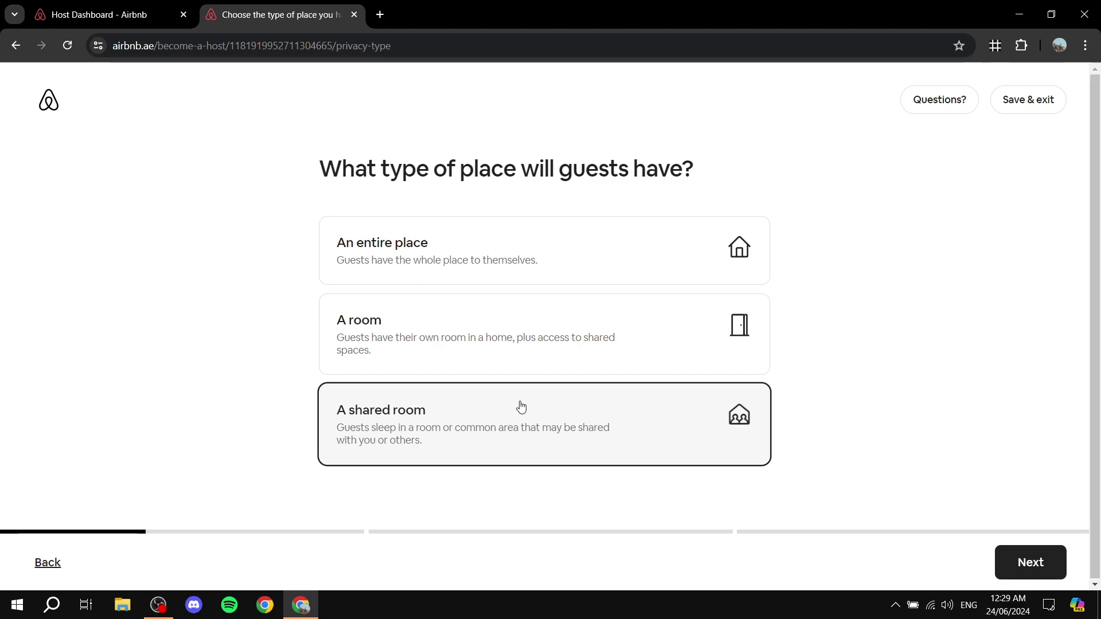
left_click(498, 250)
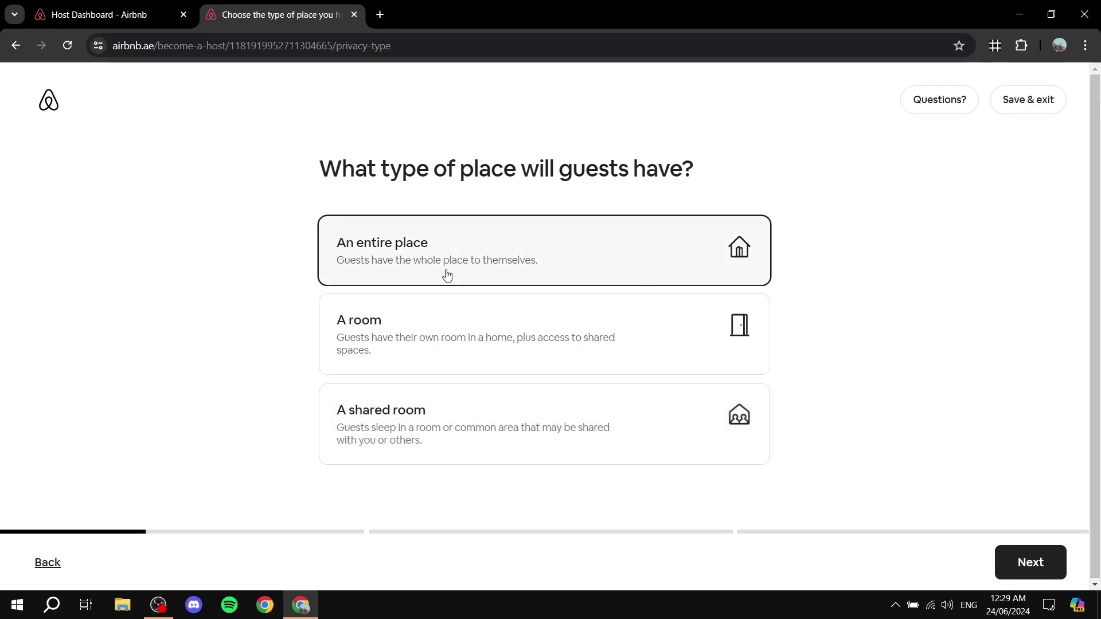
left_click(1025, 561)
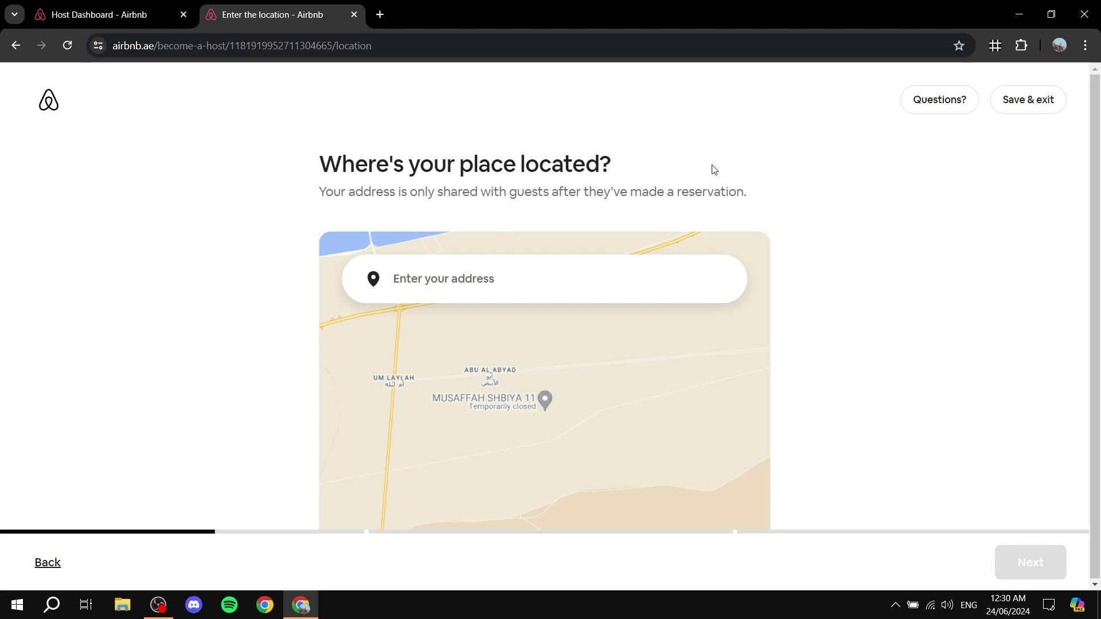
- Enter the Yas Island, Abu Dhabi, United Arab Emirates address on the location map
scroll(874, 199, "down", 1)
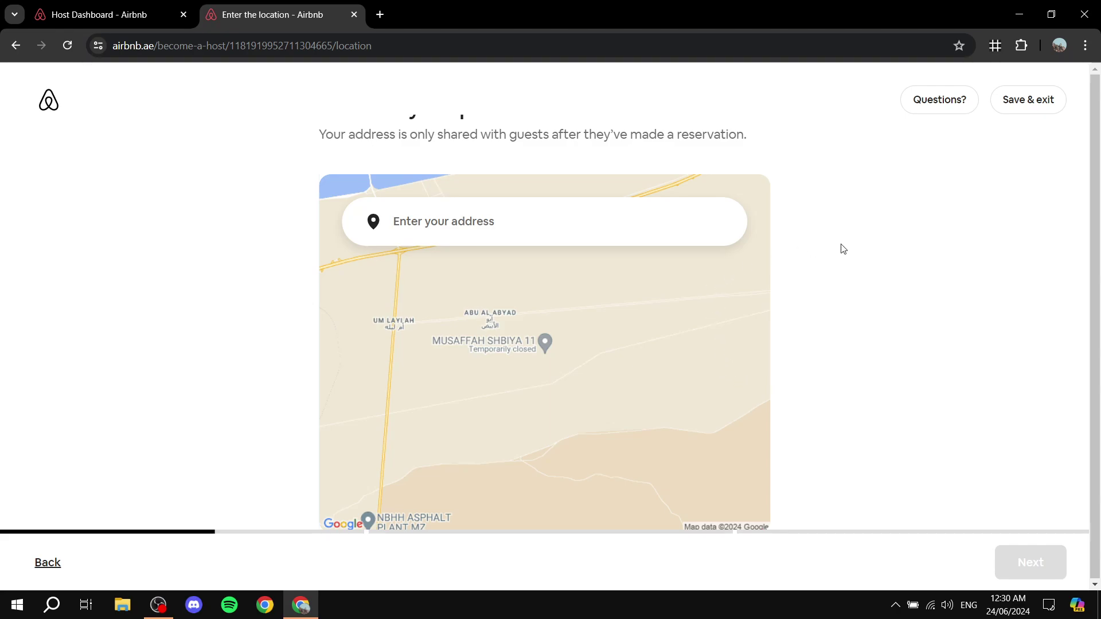
scroll(842, 248, "up", 1)
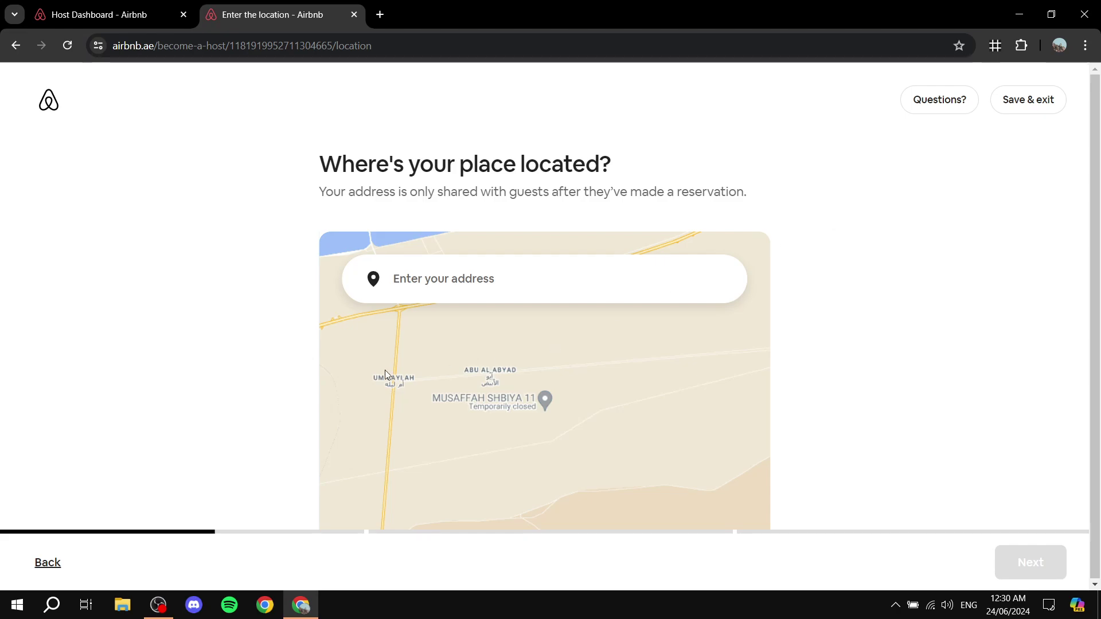
scroll(576, 290, "down", 1)
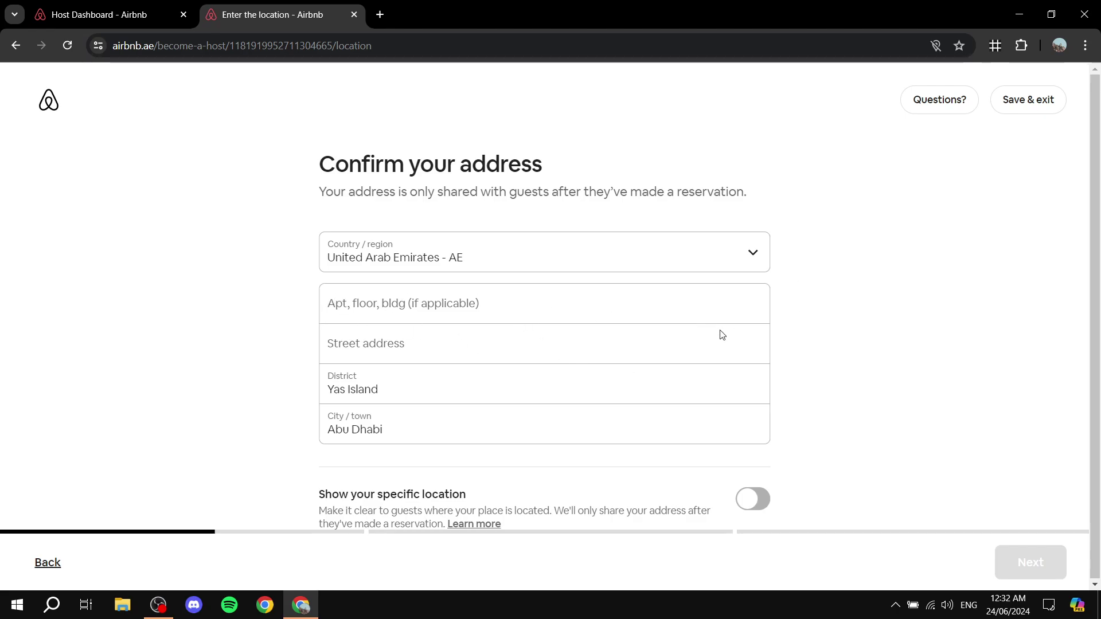
- Review the prefilled Yas Island, Abu Dhabi address fields and map, leaving apartment and street blank
left_click(597, 303)
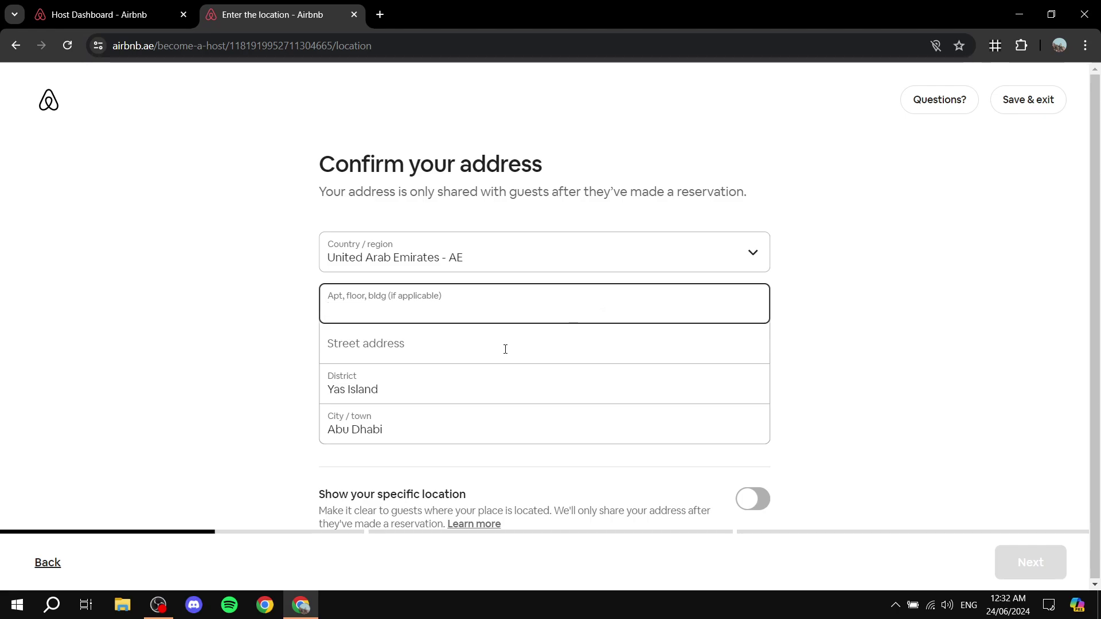
left_click(447, 341)
left_click(464, 303)
left_click(457, 352)
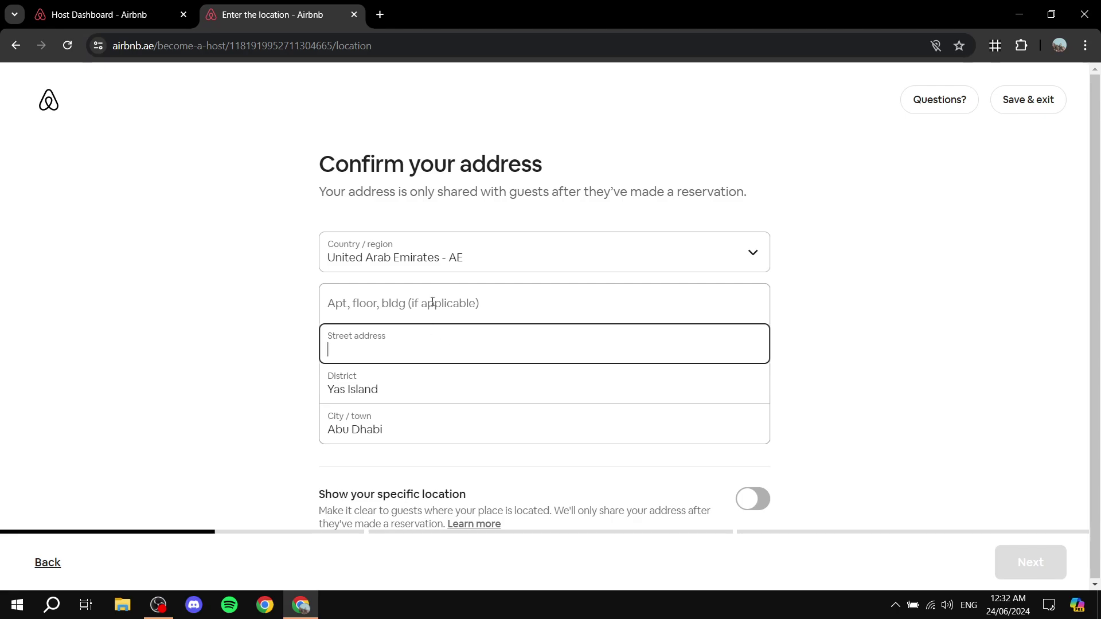
scroll(753, 295, "down", 6)
scroll(752, 305, "up", 6)
scroll(572, 304, "down", 6)
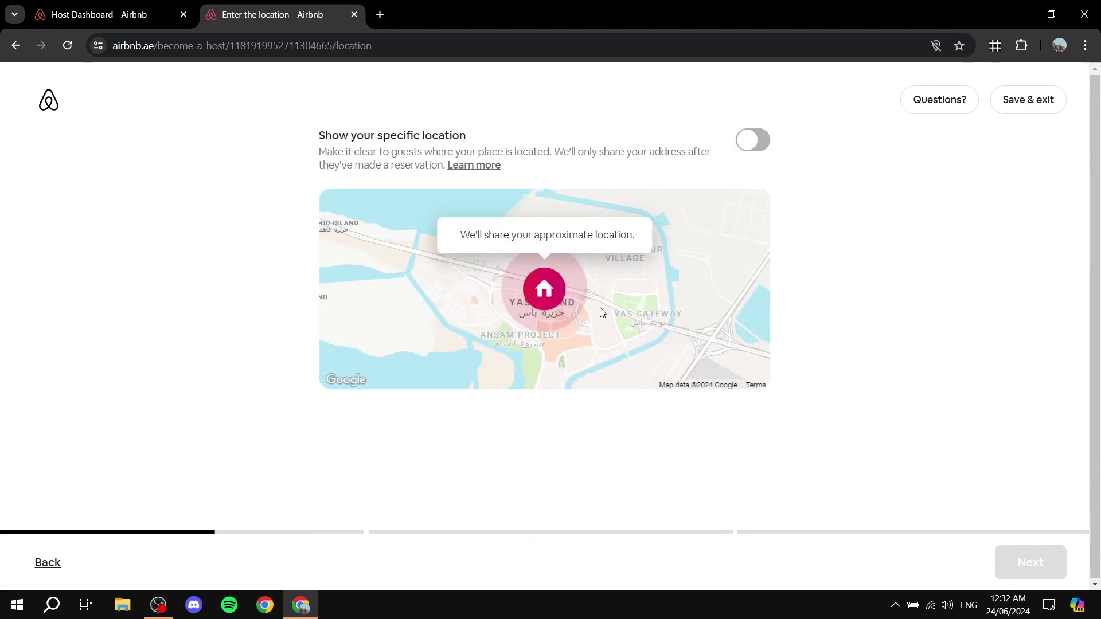
scroll(1029, 407, "up", 6)
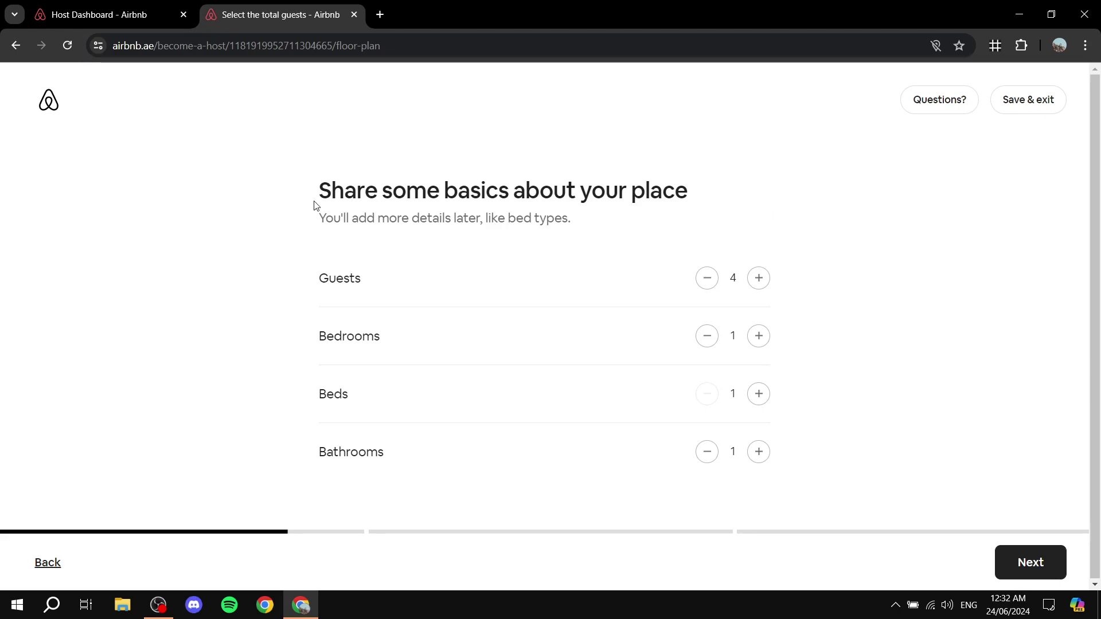
- Set the guest count to 5 and bedrooms to 2
left_click_drag(314, 205, 717, 189)
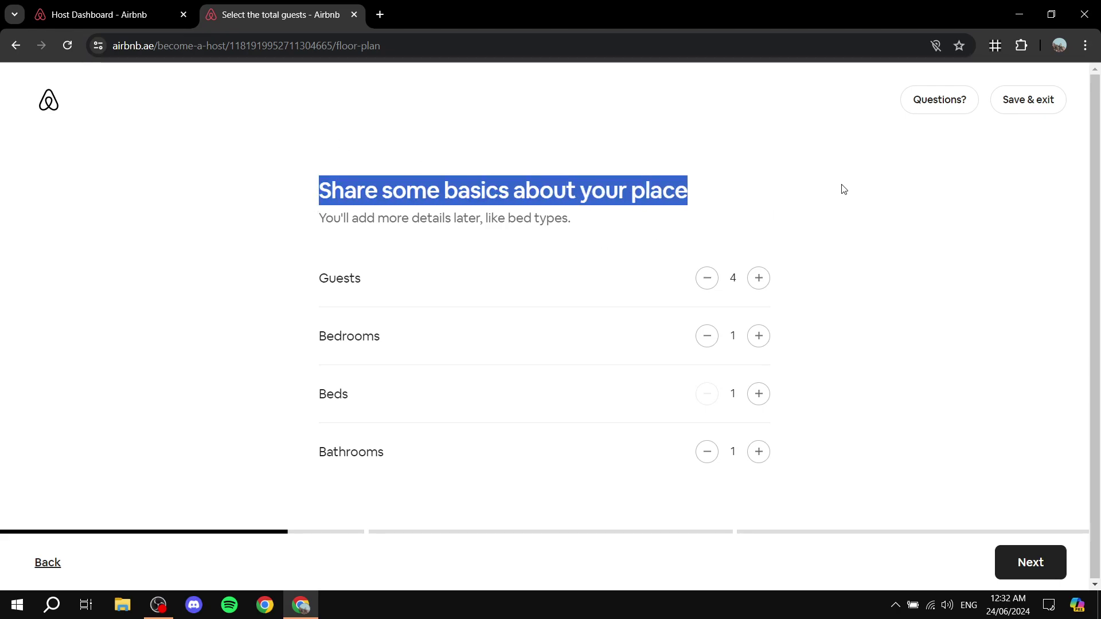
left_click_drag(312, 225, 584, 225)
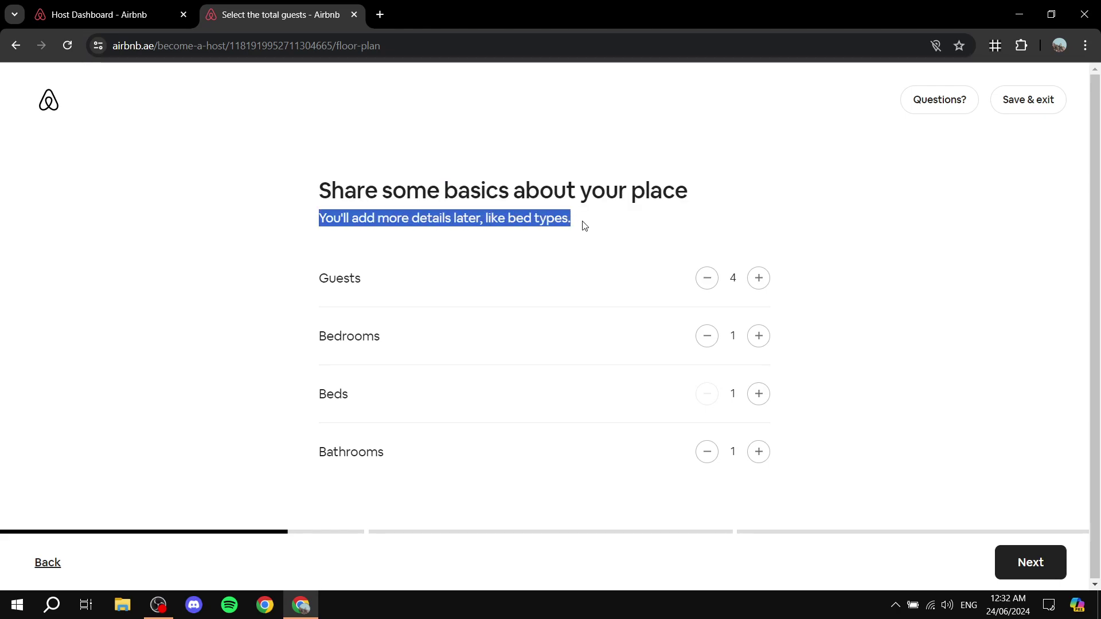
left_click(614, 223)
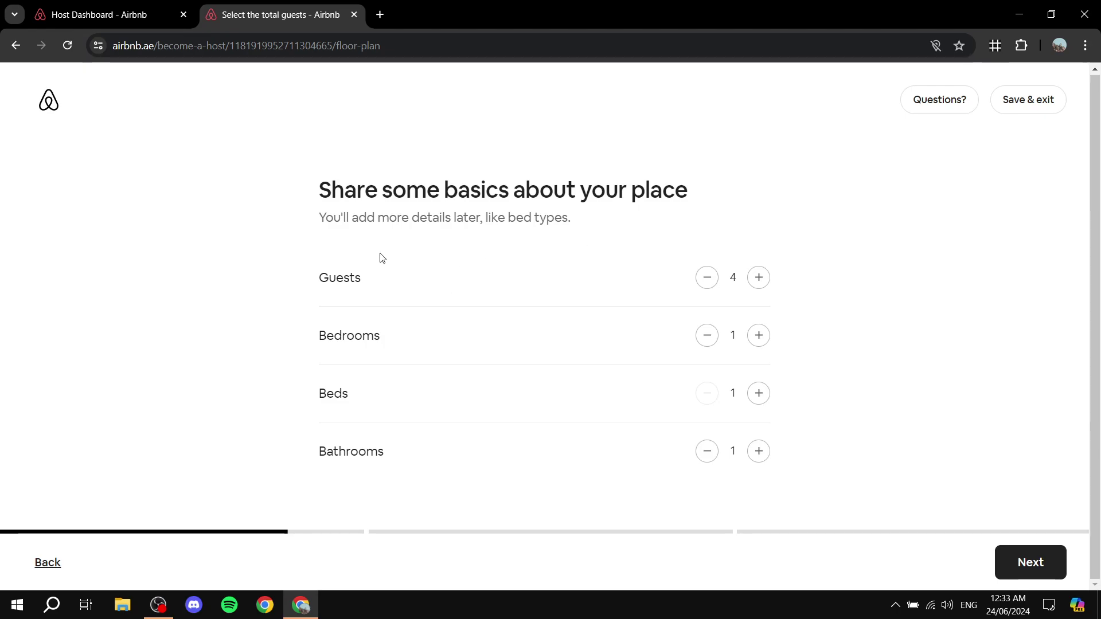
left_click_drag(381, 278, 249, 283)
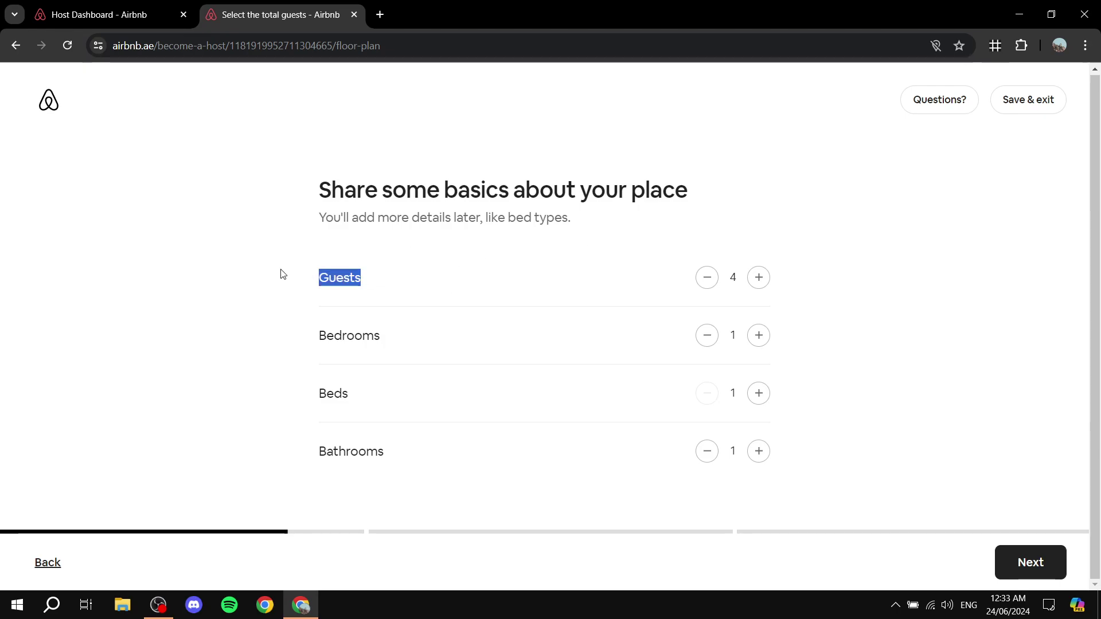
left_click(284, 240)
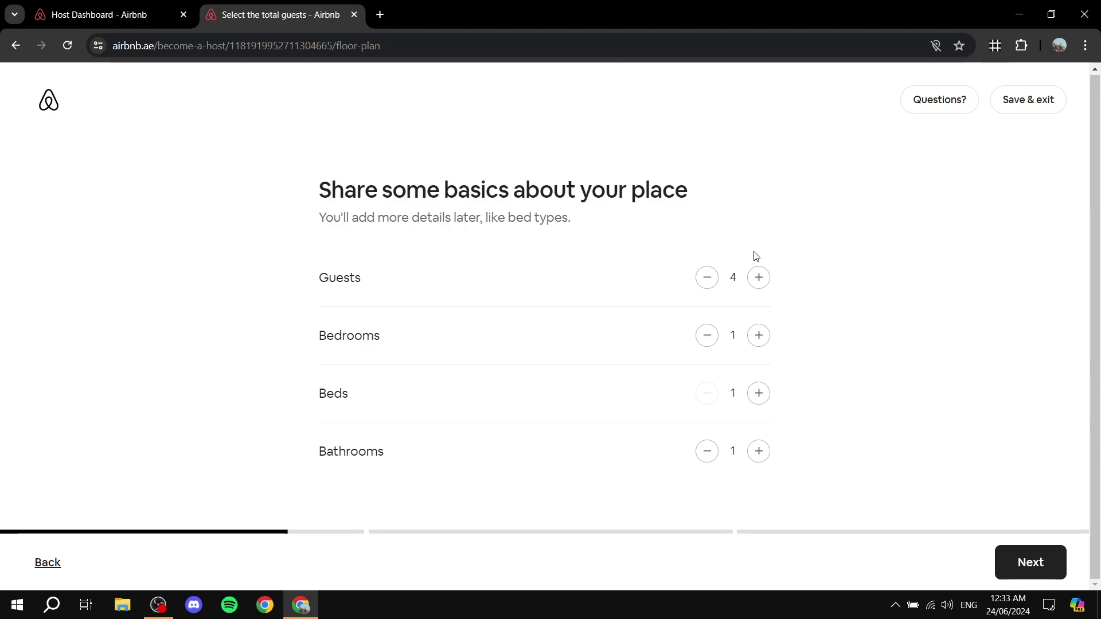
left_click(760, 280)
left_click_drag(395, 349, 272, 343)
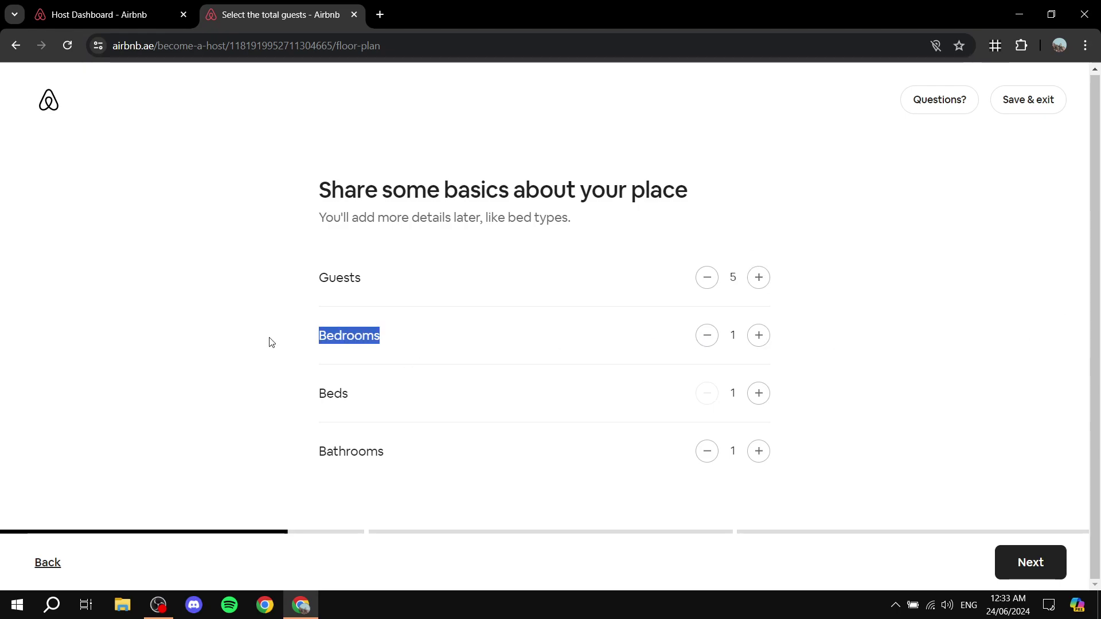
left_click(770, 335)
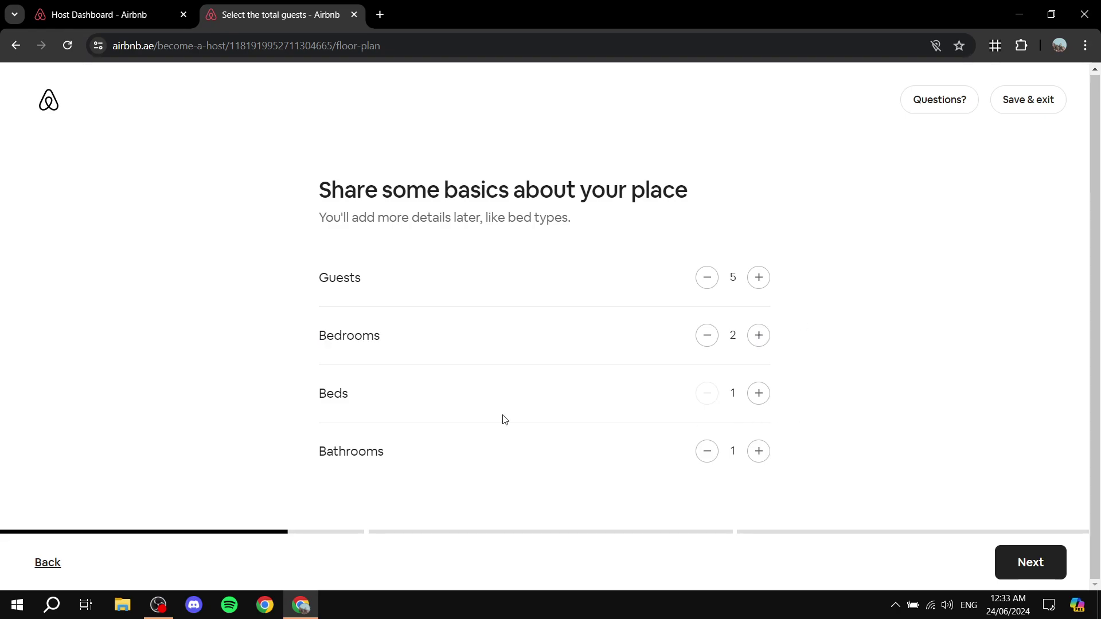
- Set beds to 5 and bathrooms to 2, then save the basics
left_click(764, 391)
left_click(764, 391)
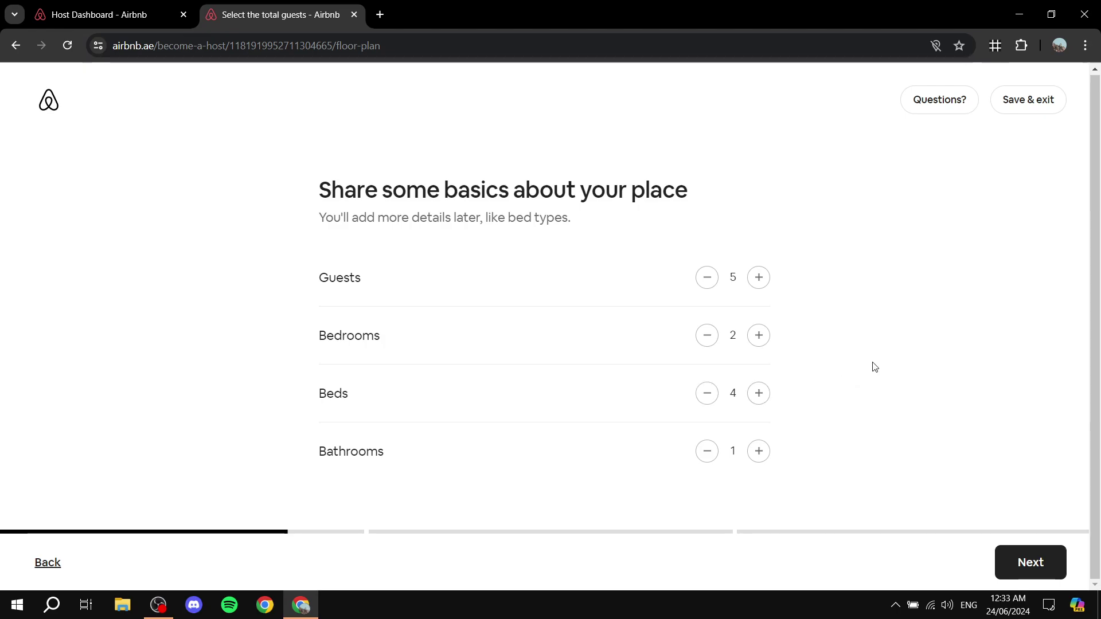
left_click(760, 391)
left_click(717, 393)
double_click(732, 277)
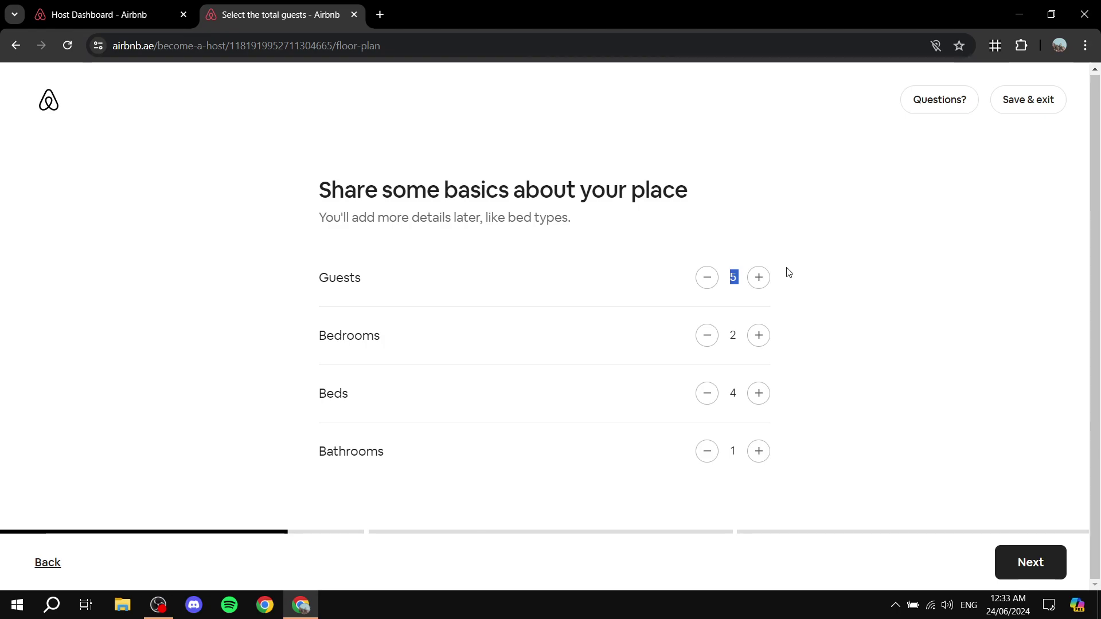
left_click(828, 233)
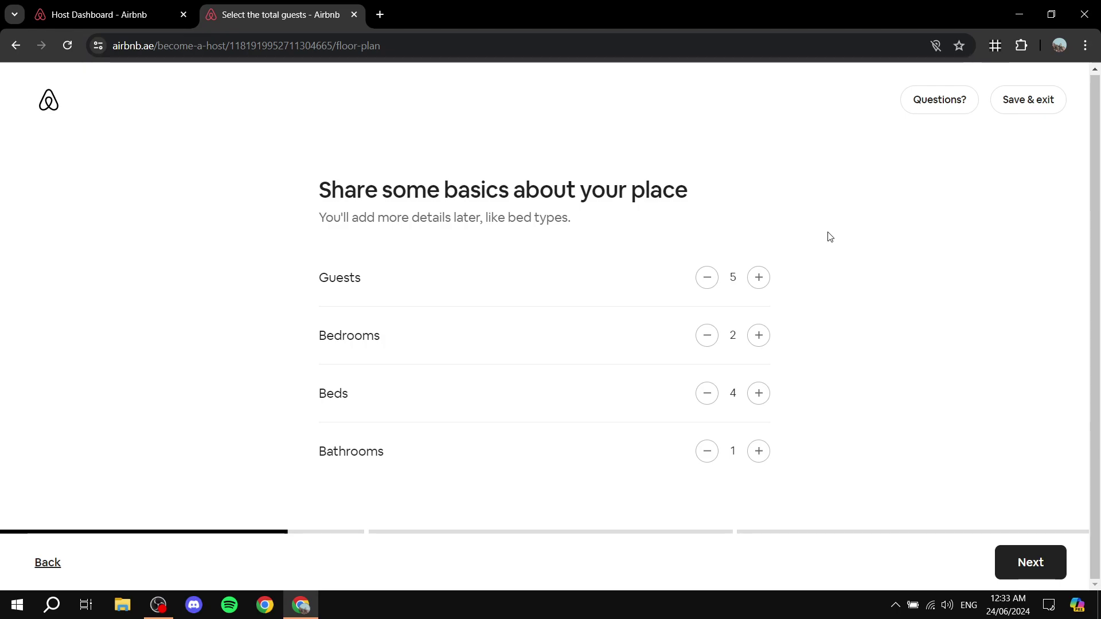
left_click(756, 389)
left_click(759, 456)
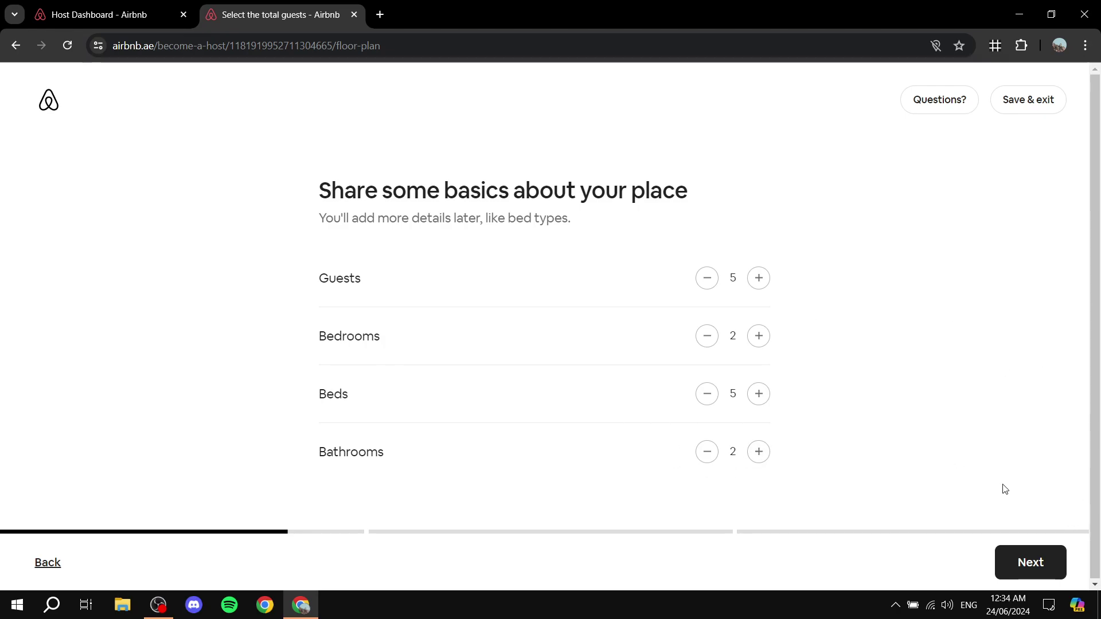
left_click(1030, 558)
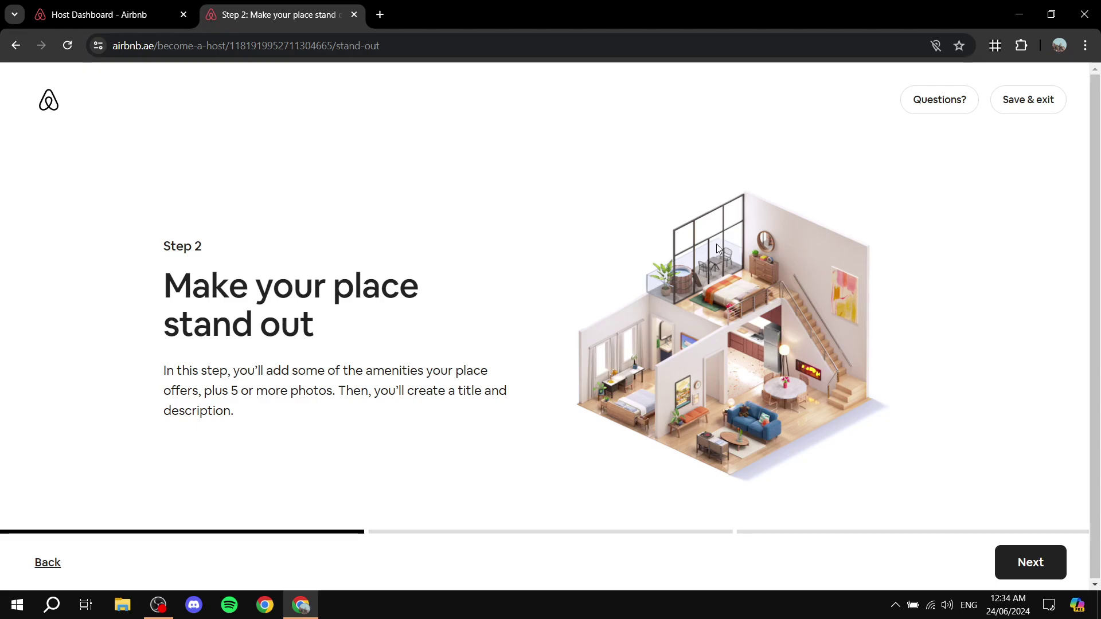
- Continue from the Step 2 introduction to the amenities page
left_click(1040, 560)
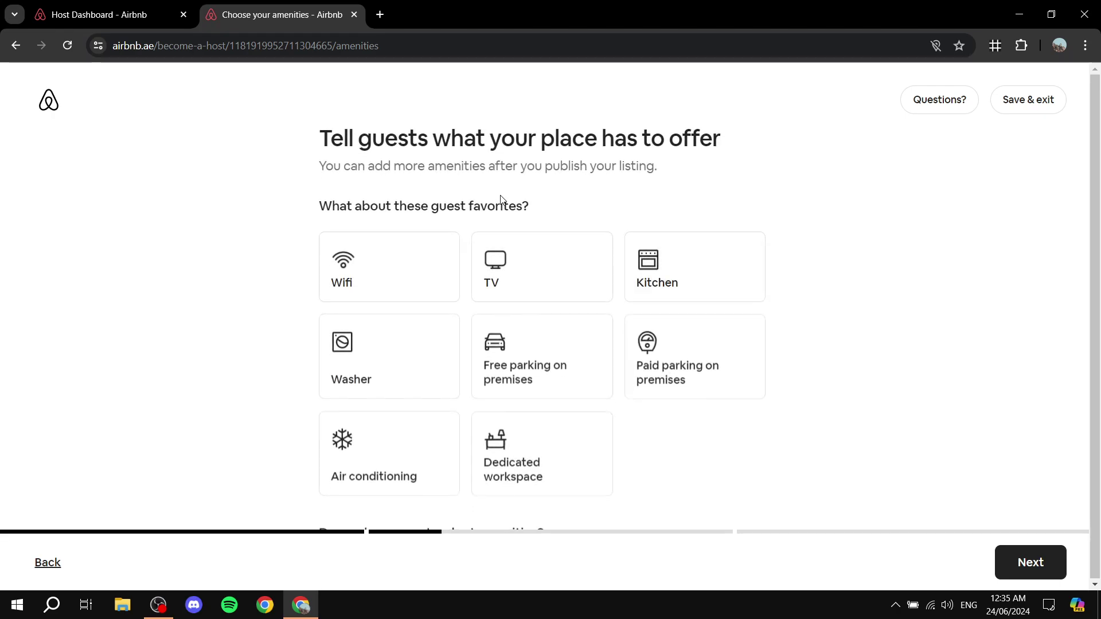
- Select Wifi, TV, Kitchen, Washer, Free parking on premises and Air conditioning
scroll(685, 140, "down", 5)
scroll(727, 236, "up", 5)
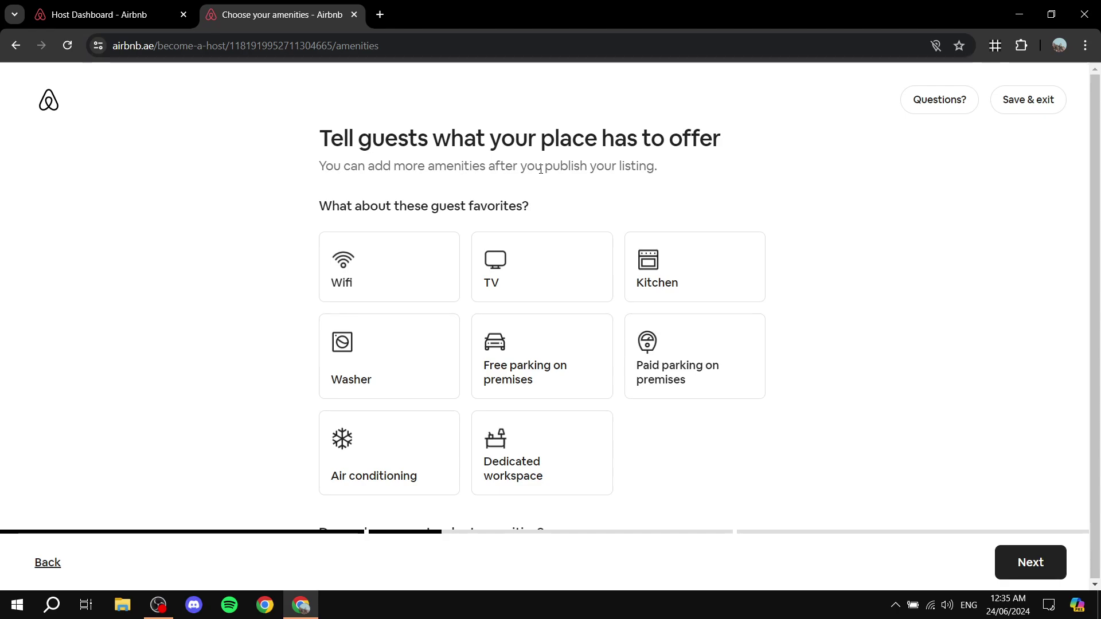
left_click(343, 253)
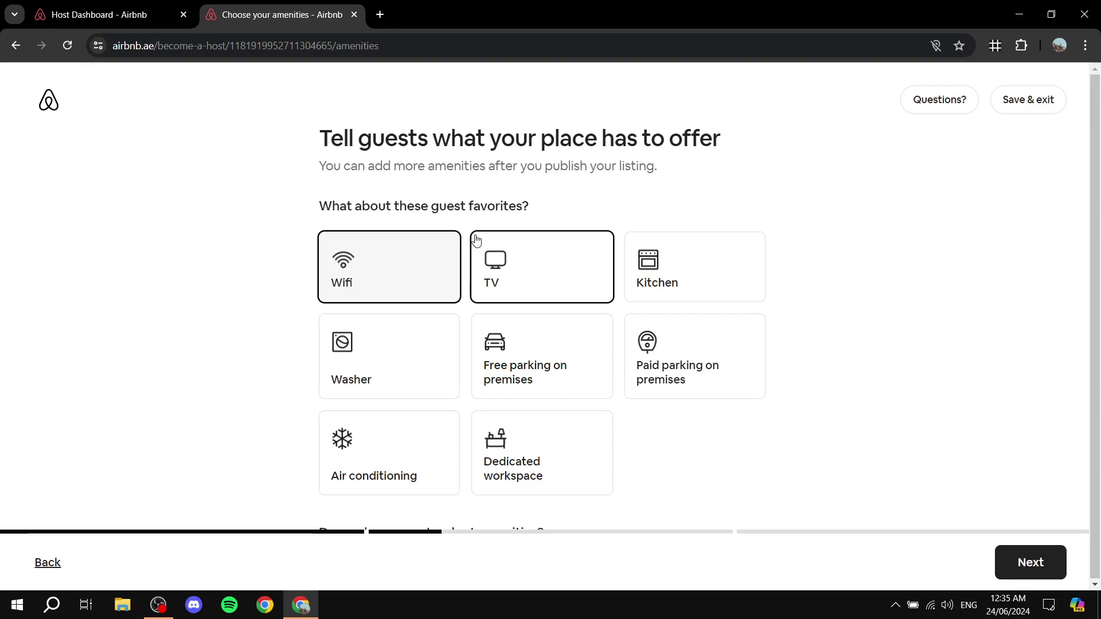
left_click(494, 252)
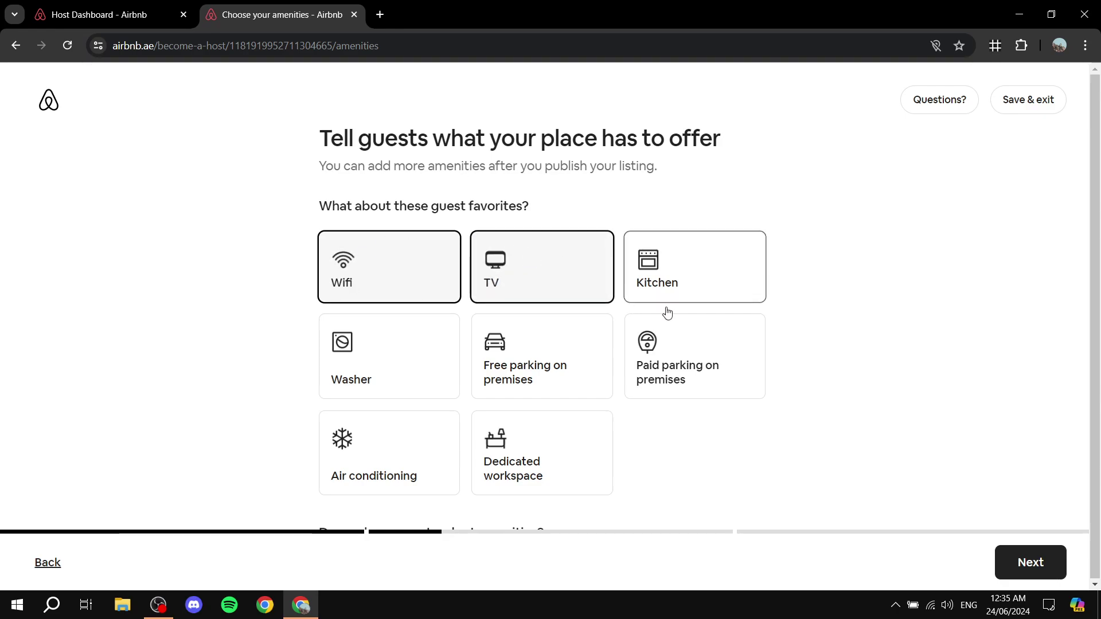
left_click(696, 269)
left_click(405, 365)
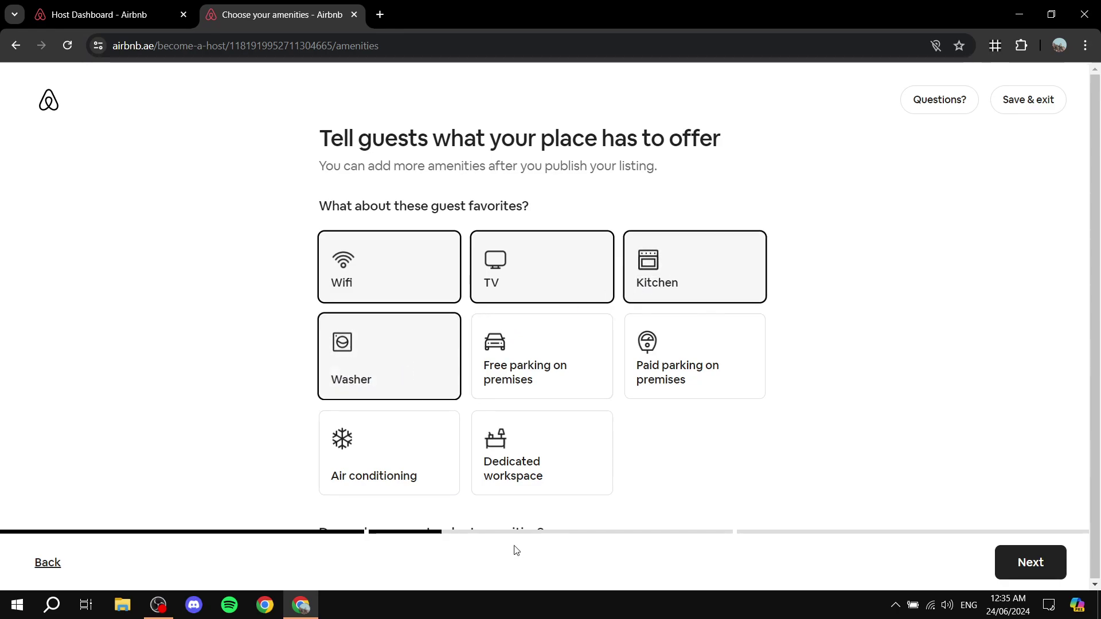
left_click(556, 364)
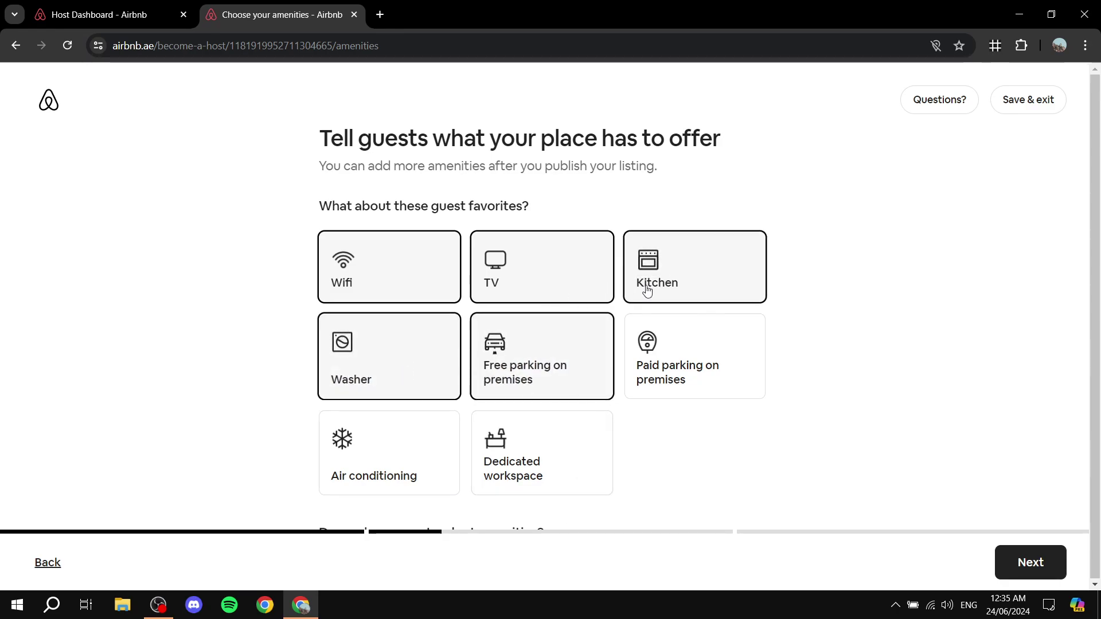
left_click(709, 361)
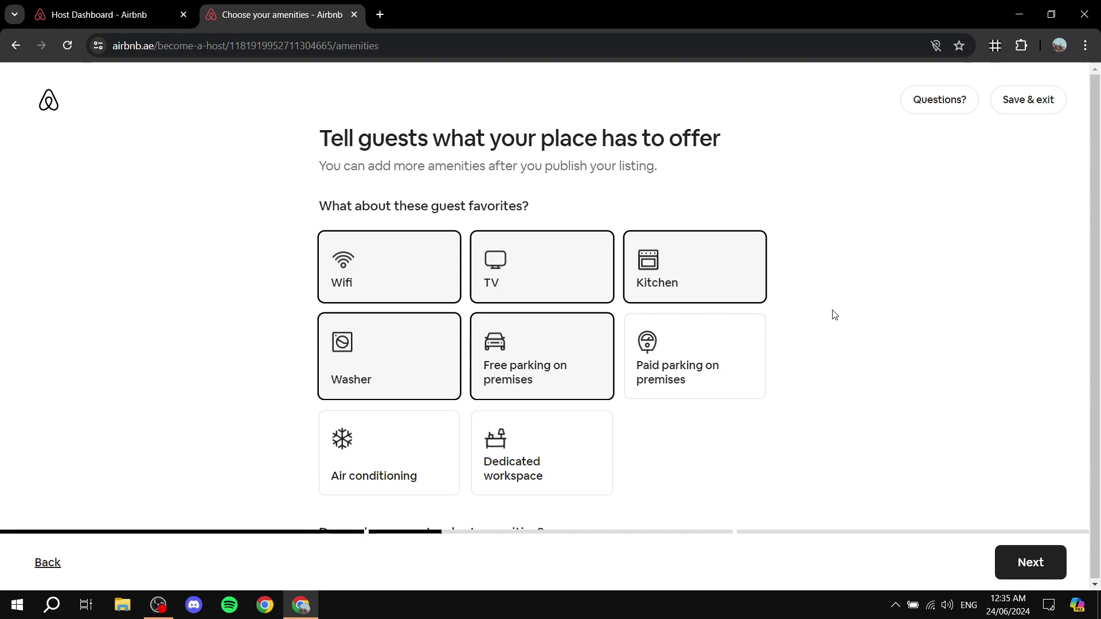
scroll(831, 316, "down", 3)
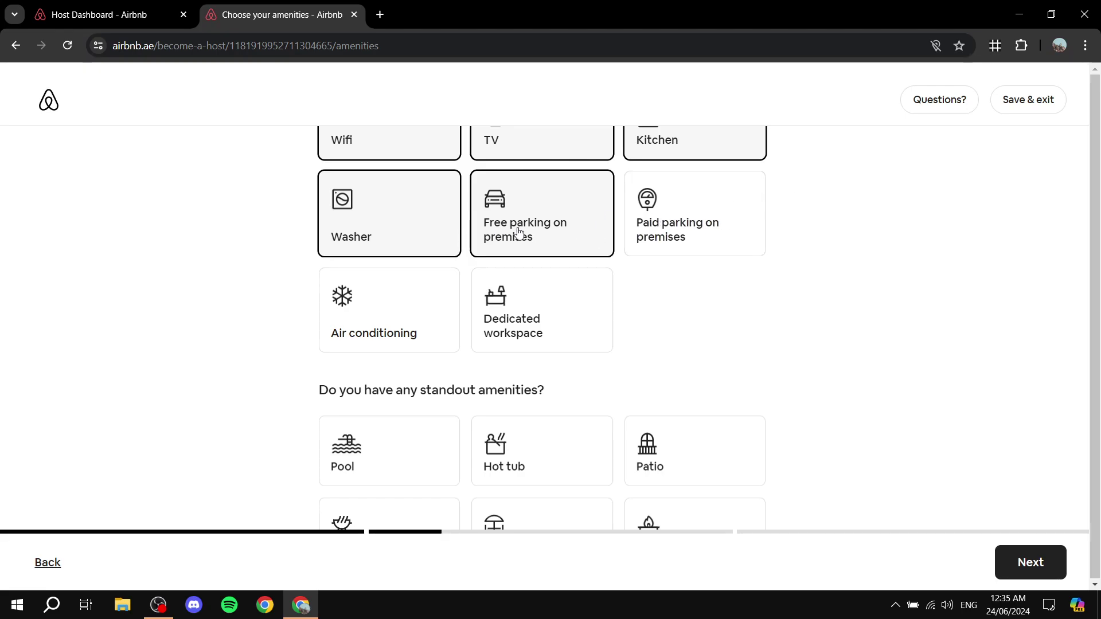
scroll(651, 278, "down", 3)
scroll(377, 300, "up", 4)
left_click(349, 388)
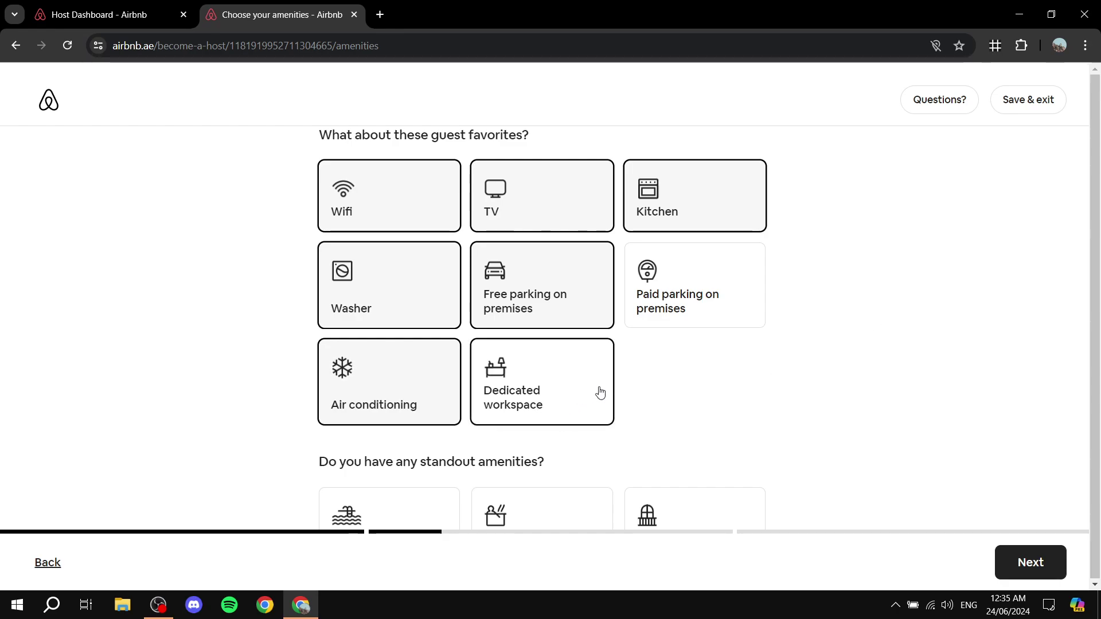
scroll(912, 347, "down", 3)
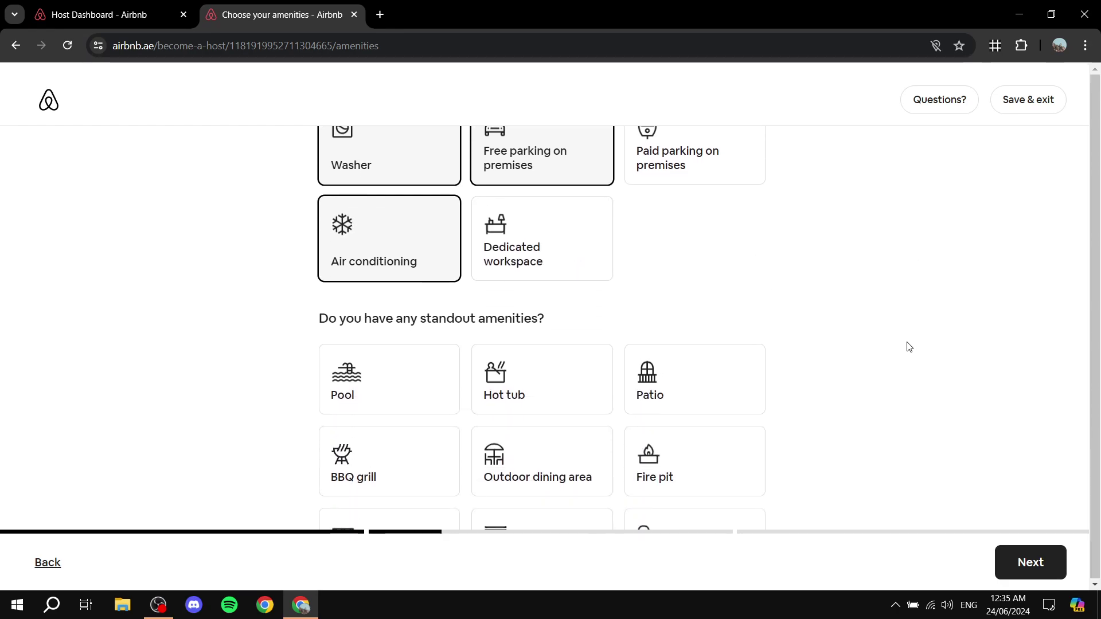
scroll(903, 346, "down", 3)
left_click(431, 229)
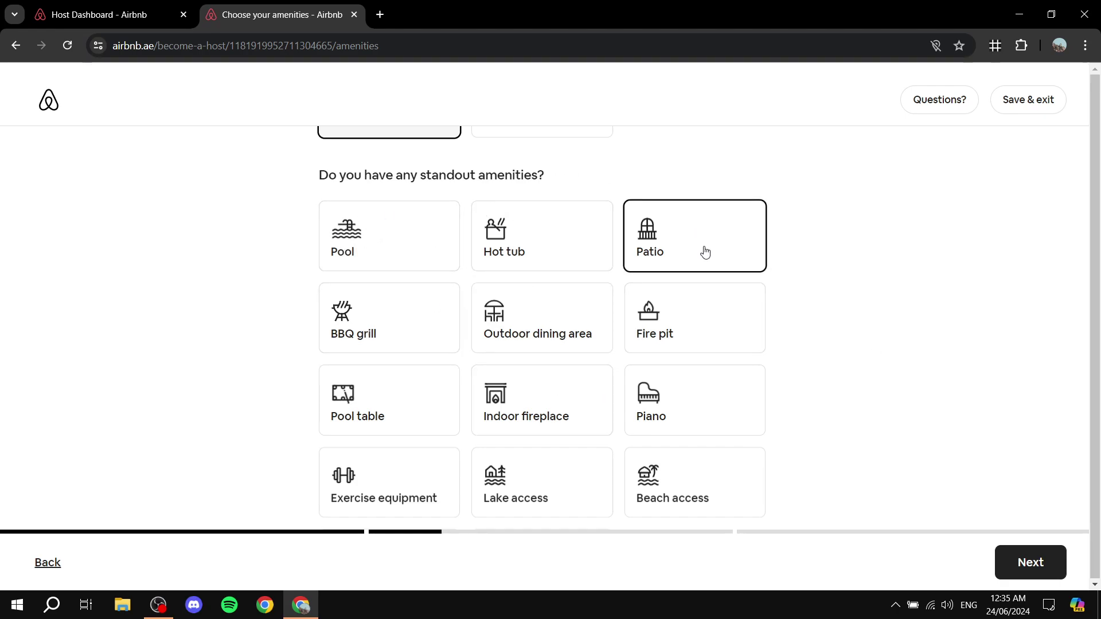
scroll(439, 362, "down", 2)
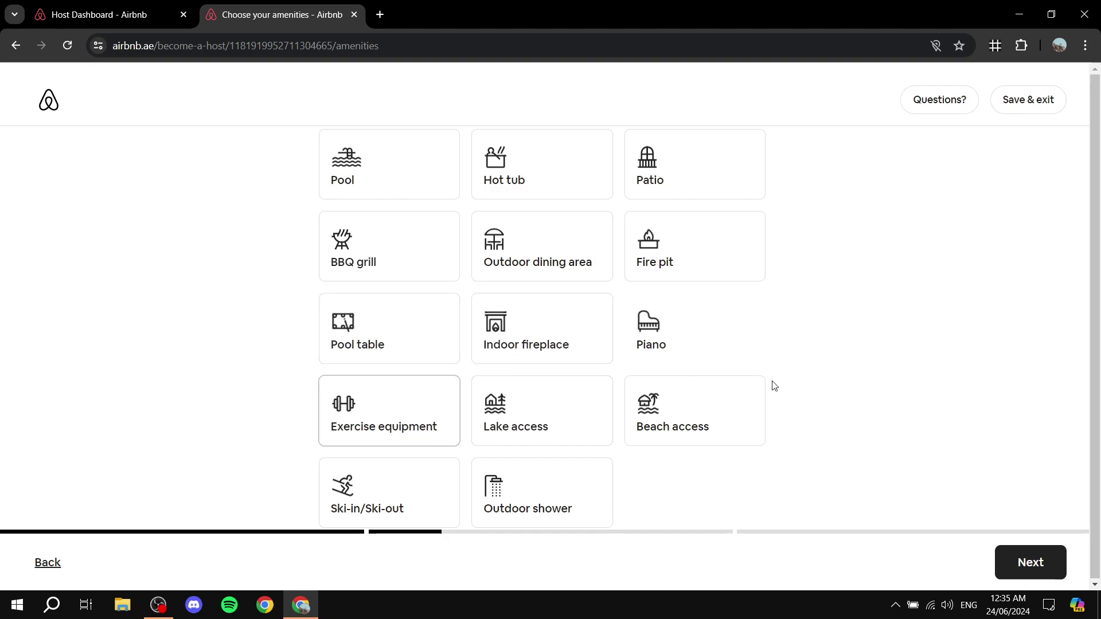
scroll(472, 401, "down", 2)
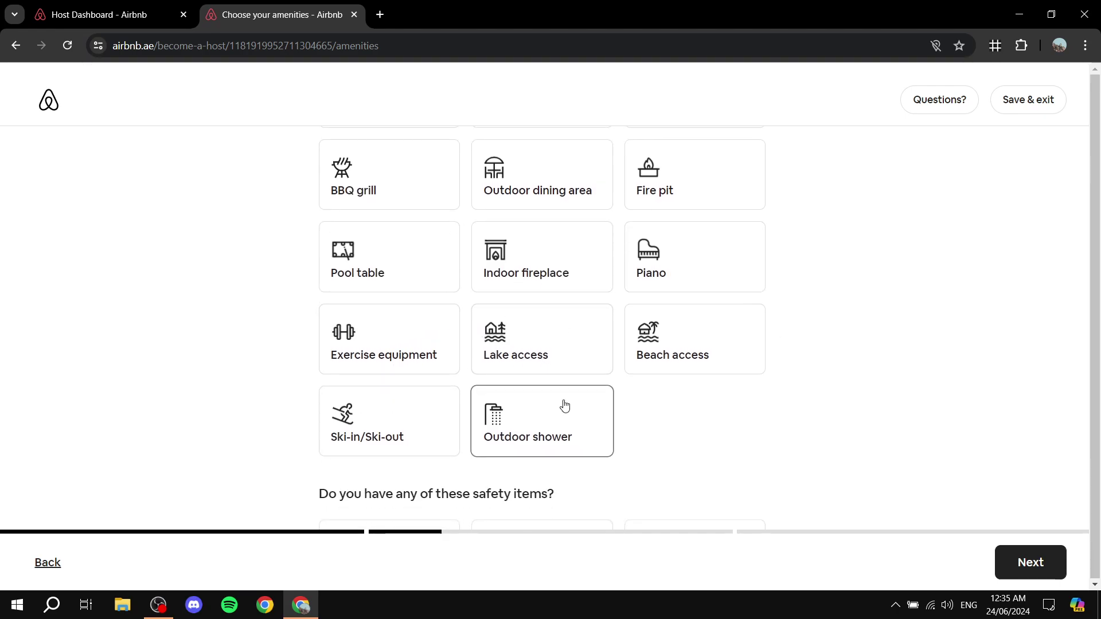
left_click(553, 312)
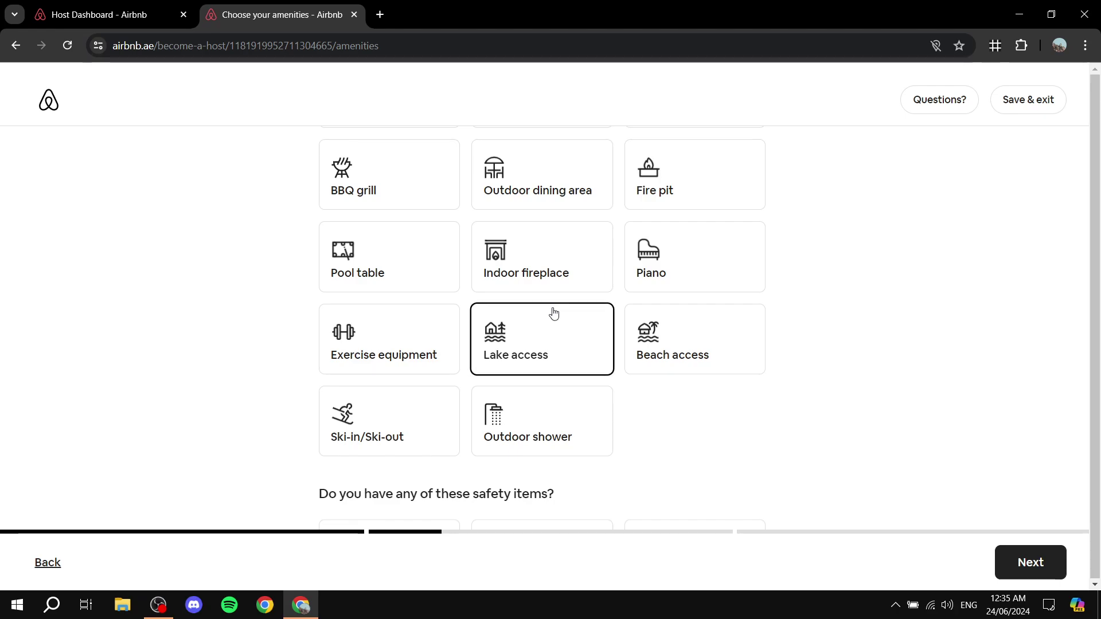
left_click(516, 269)
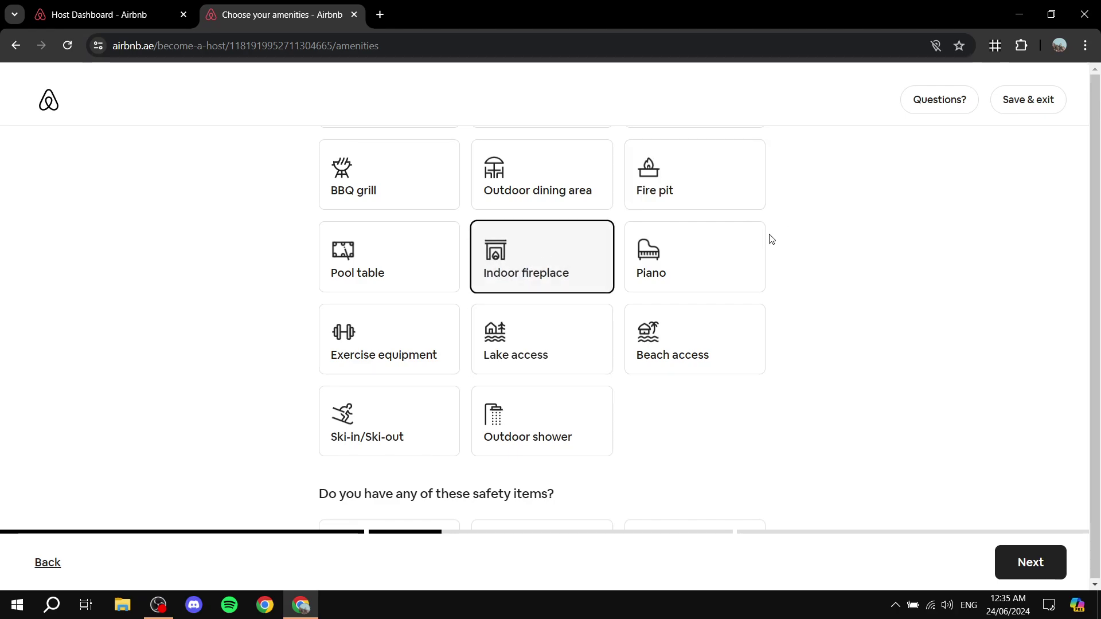
left_click(545, 249)
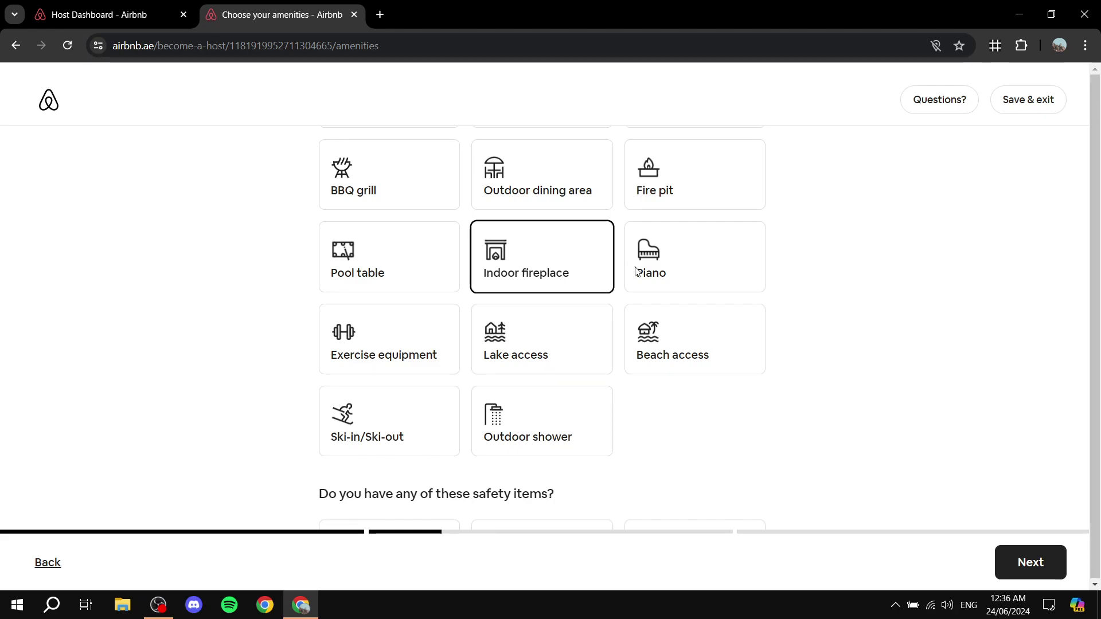
scroll(659, 338, "up", 3)
scroll(710, 268, "down", 1)
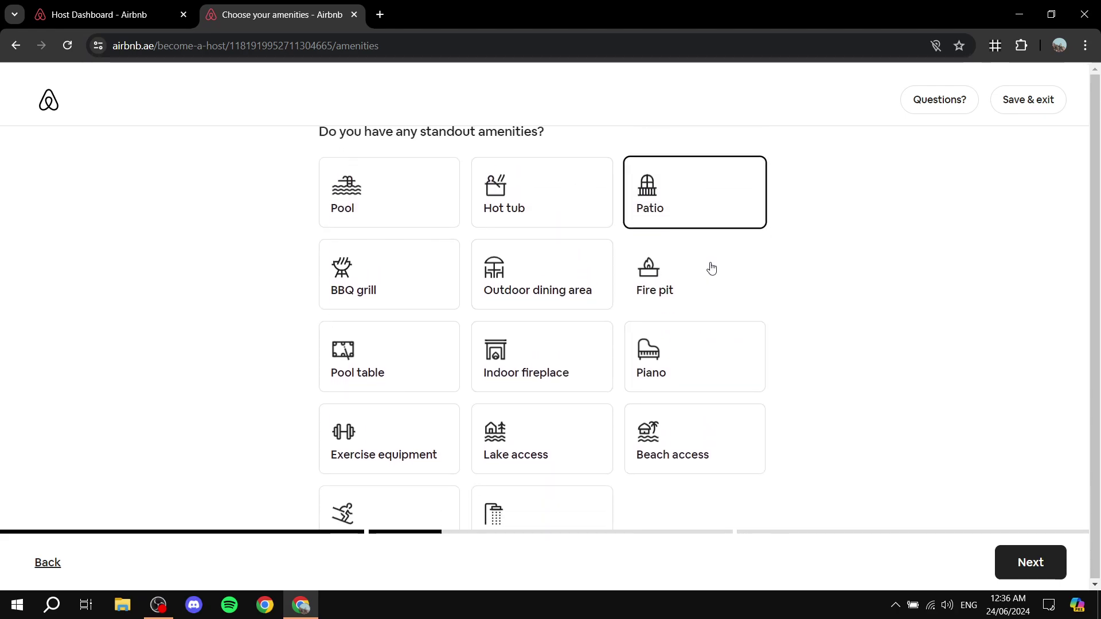
scroll(711, 268, "down", 3)
scroll(550, 189, "up", 2)
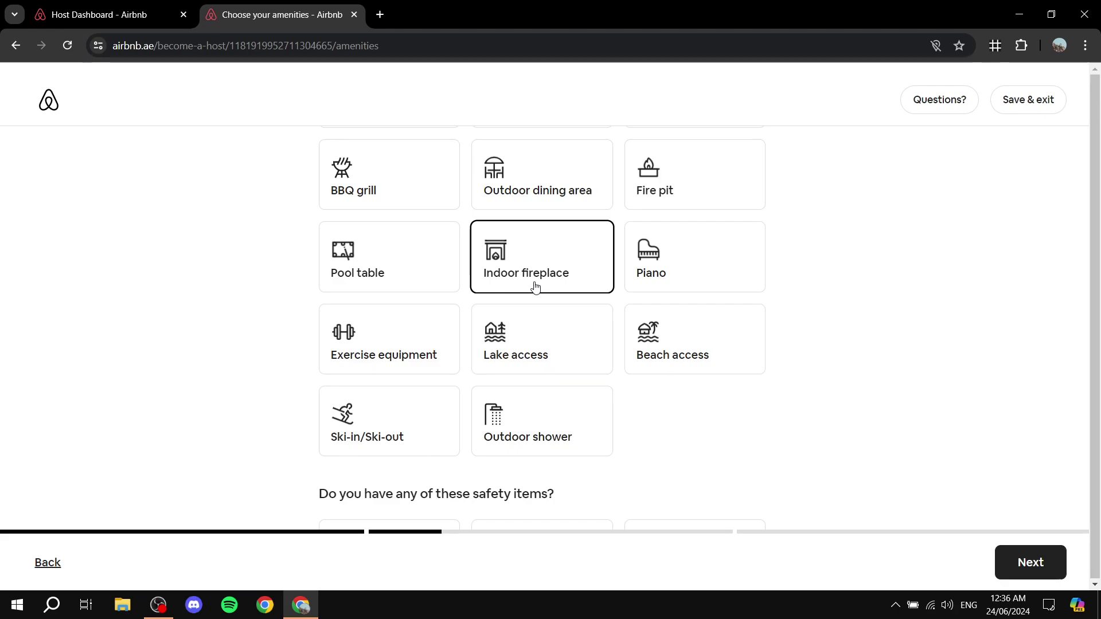
scroll(570, 359, "down", 3)
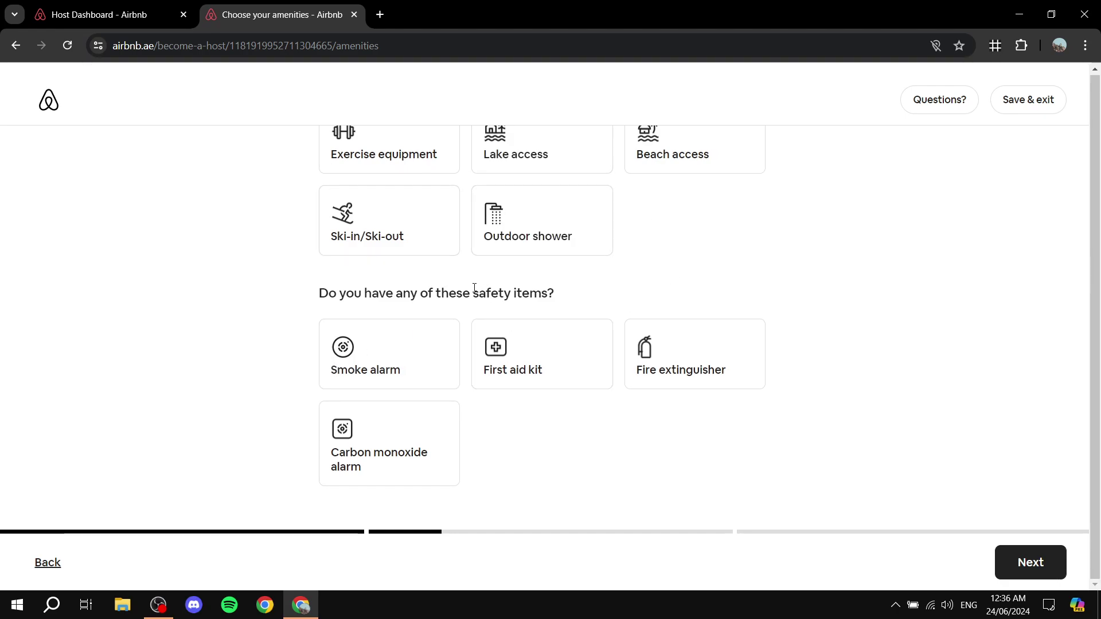
- Add Fire extinguisher to the home's safety items and advance to the photos step
left_click_drag(474, 287, 572, 293)
left_click(572, 293)
left_click(710, 344)
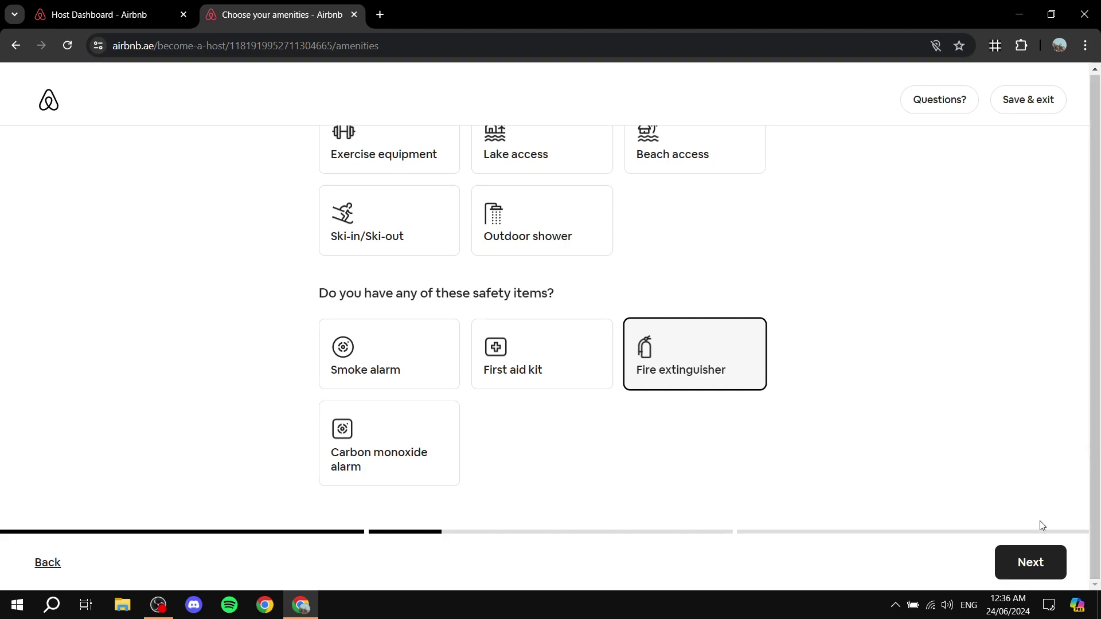
left_click(1030, 563)
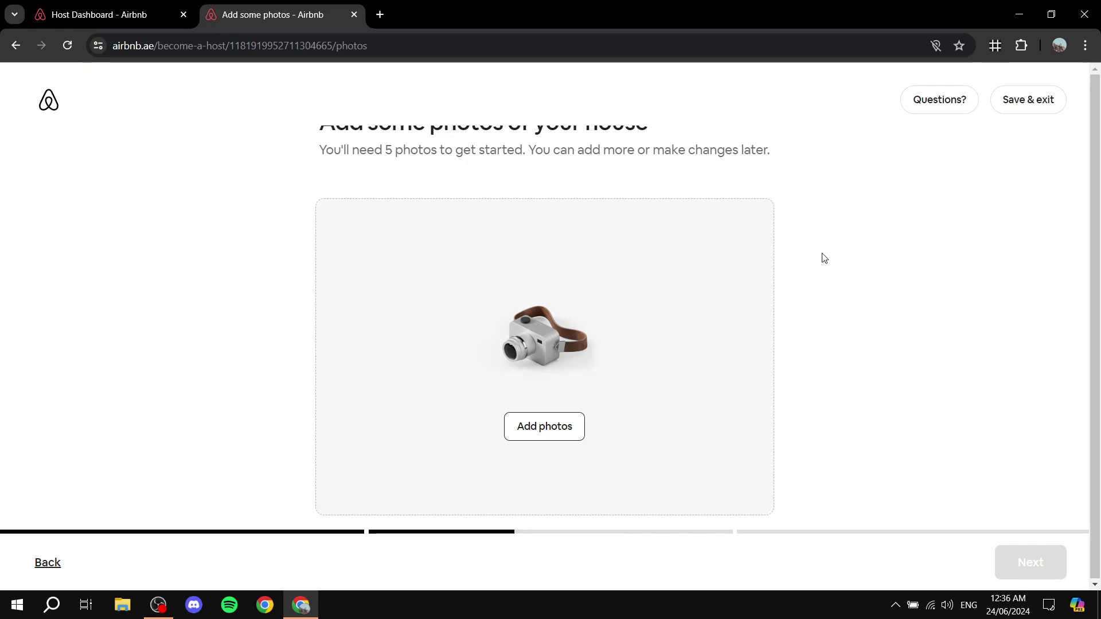
- Read the five-photo requirement on the Add some photos page
left_click_drag(318, 150, 528, 152)
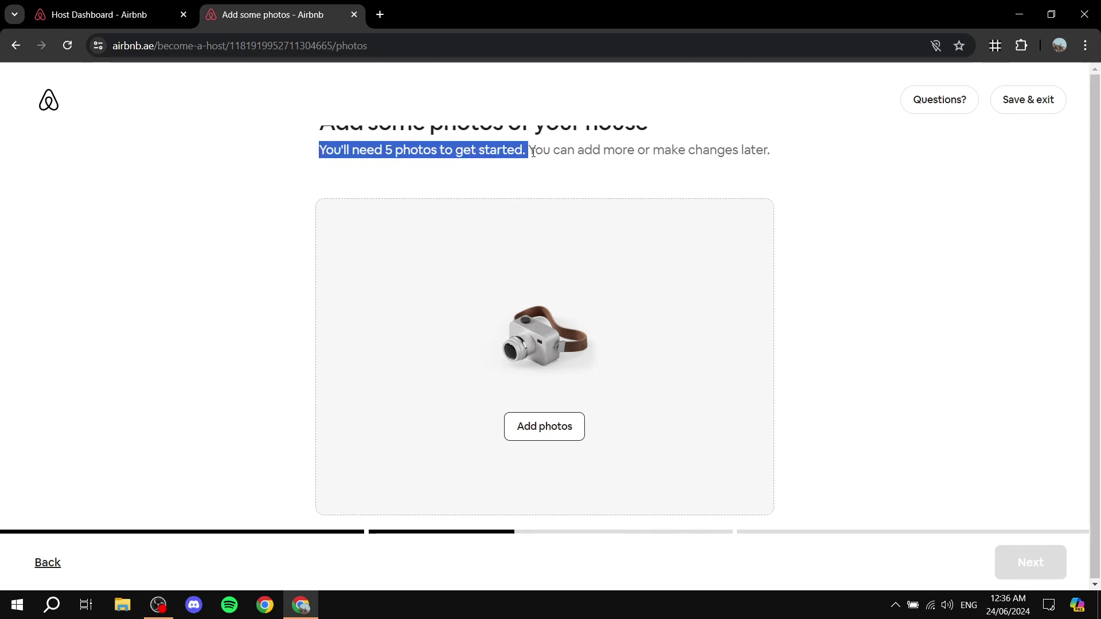
left_click(762, 185)
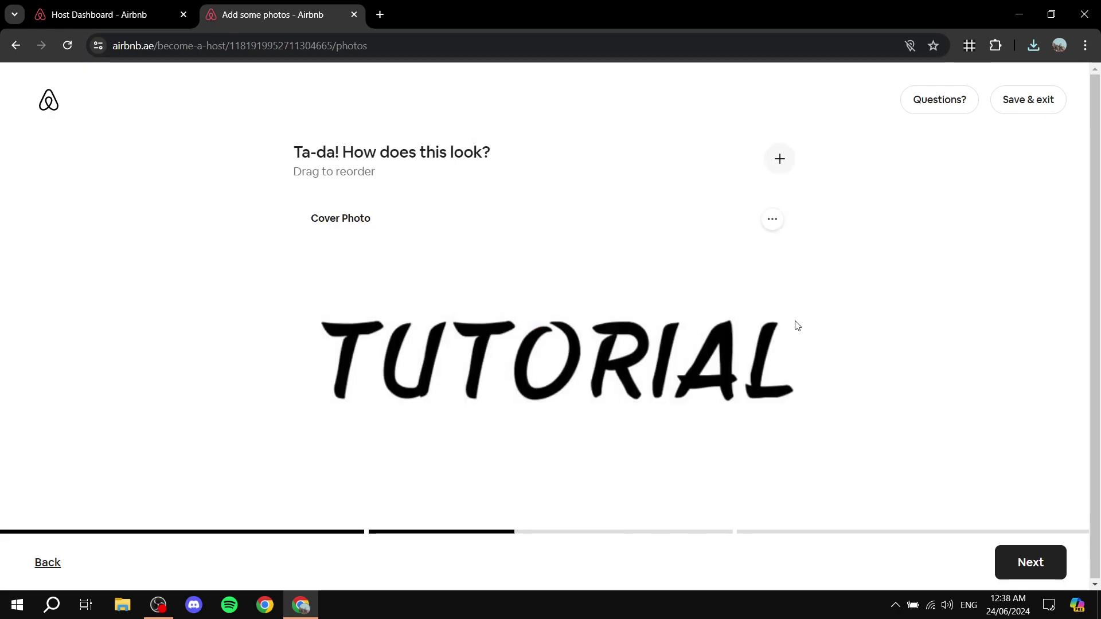
- Move the London river photo to follow the wheel photo
scroll(445, 322, "down", 9)
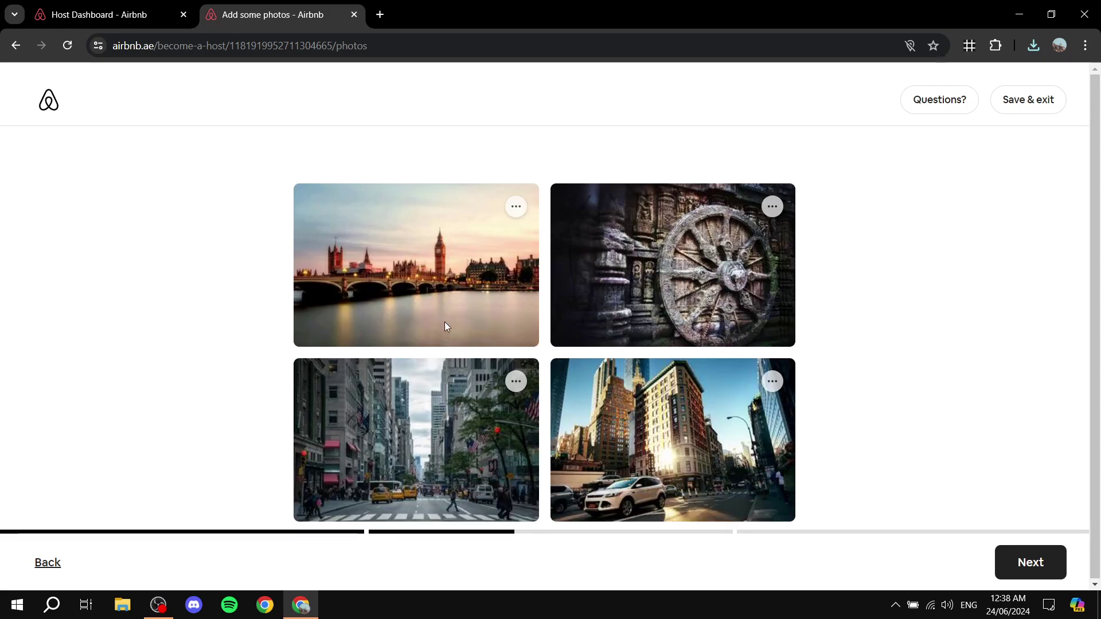
scroll(376, 372, "up", 4)
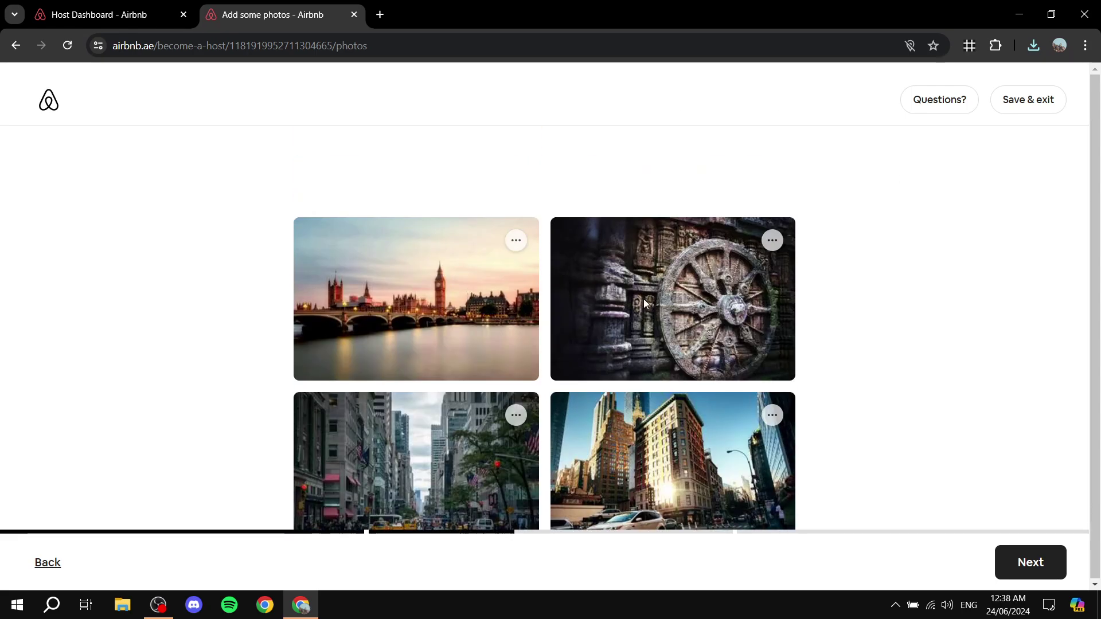
scroll(410, 275, "up", 5)
scroll(686, 262, "down", 5)
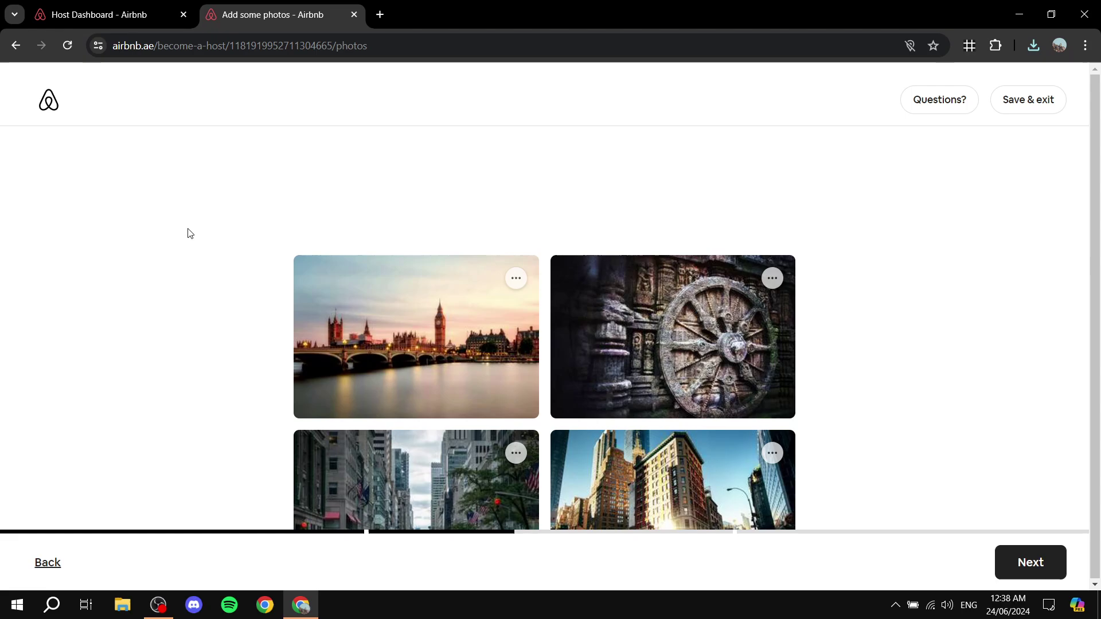
scroll(448, 248, "up", 5)
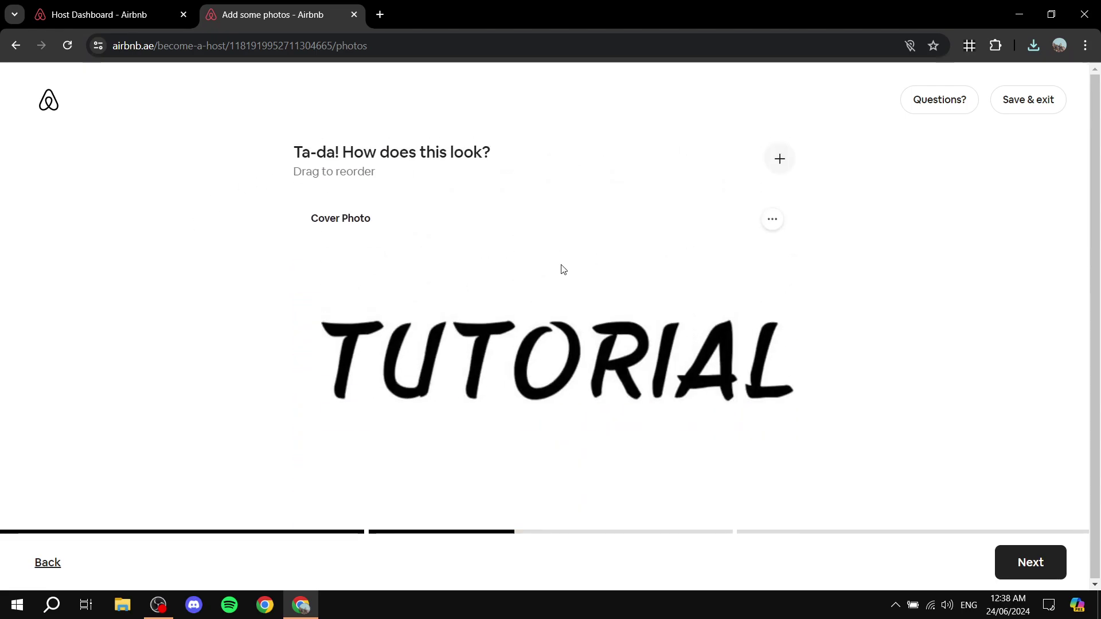
scroll(642, 275, "down", 5)
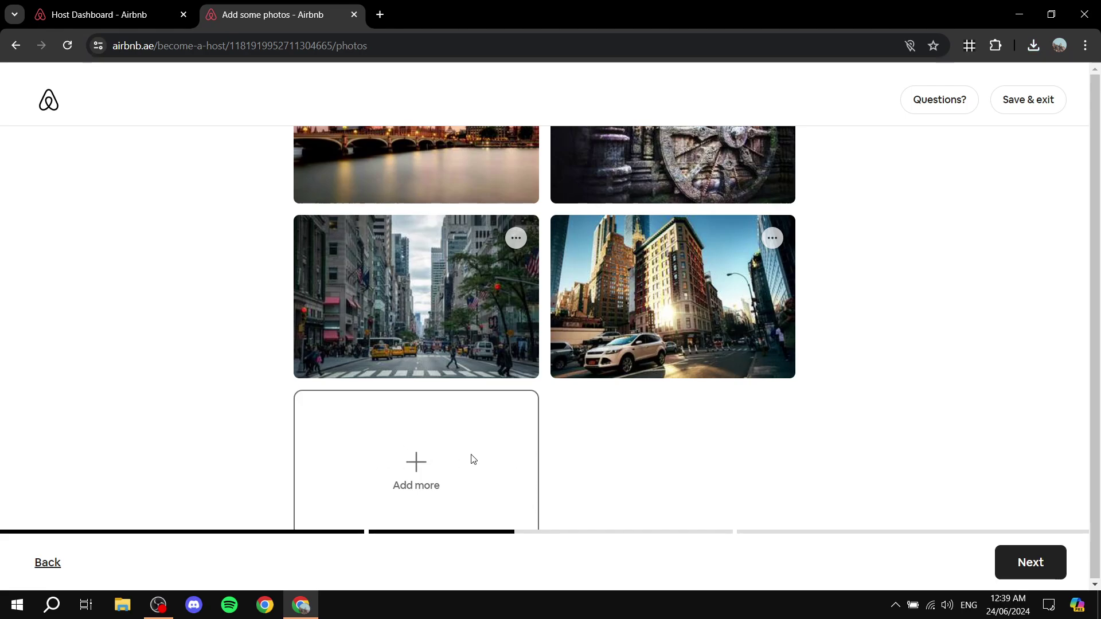
scroll(473, 459, "up", 5)
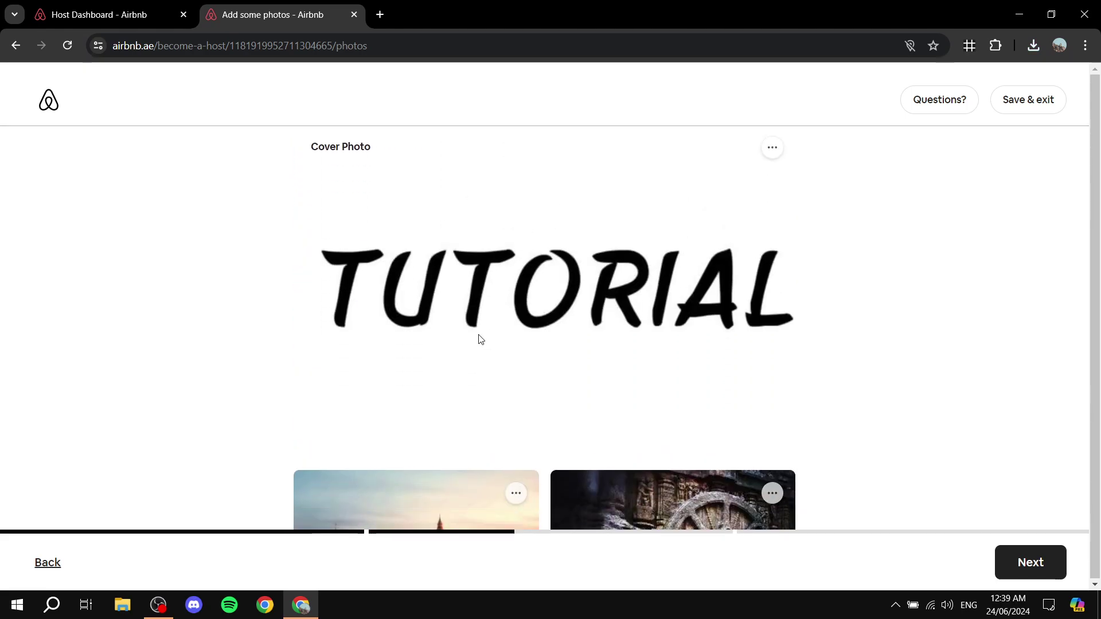
scroll(480, 339, "down", 5)
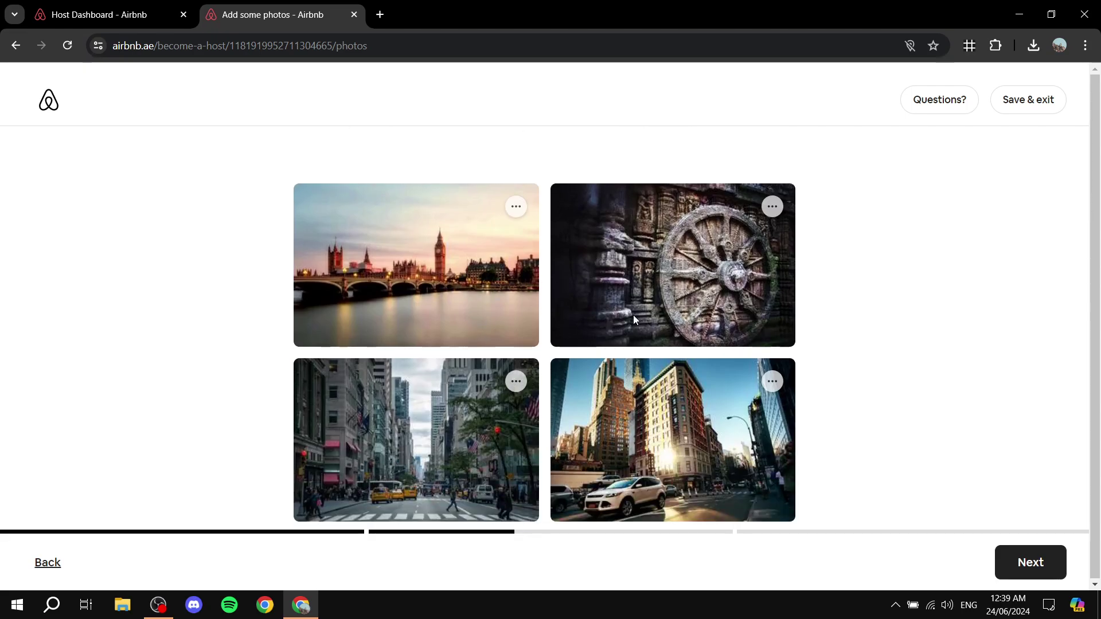
scroll(618, 388, "up", 3)
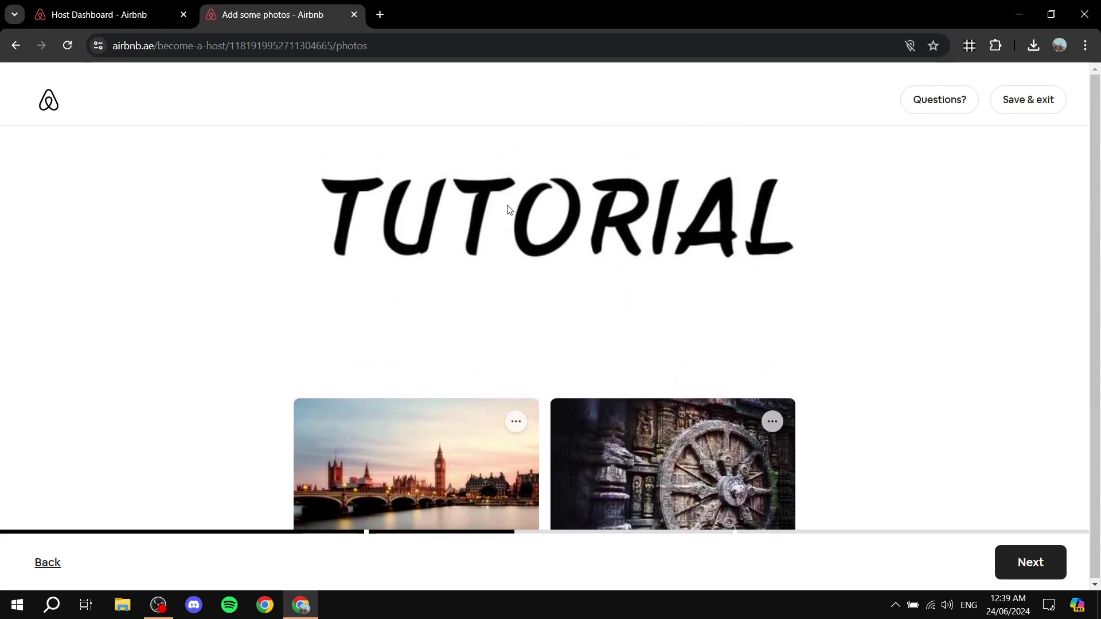
scroll(509, 209, "down", 3)
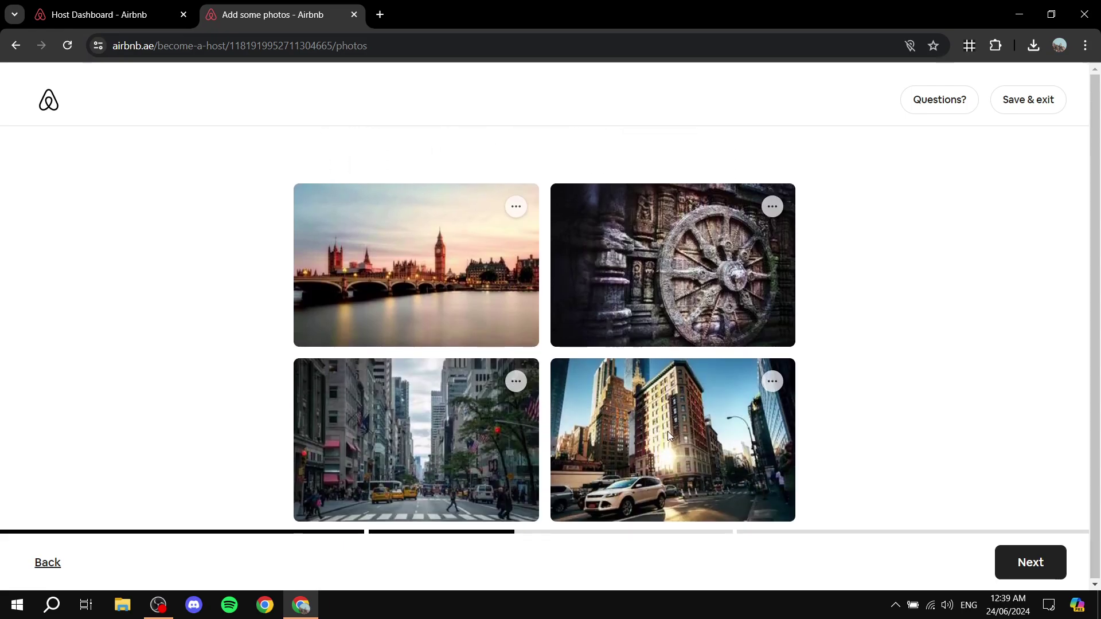
scroll(630, 424, "down", 3)
scroll(560, 379, "up", 5)
scroll(634, 243, "up", 4)
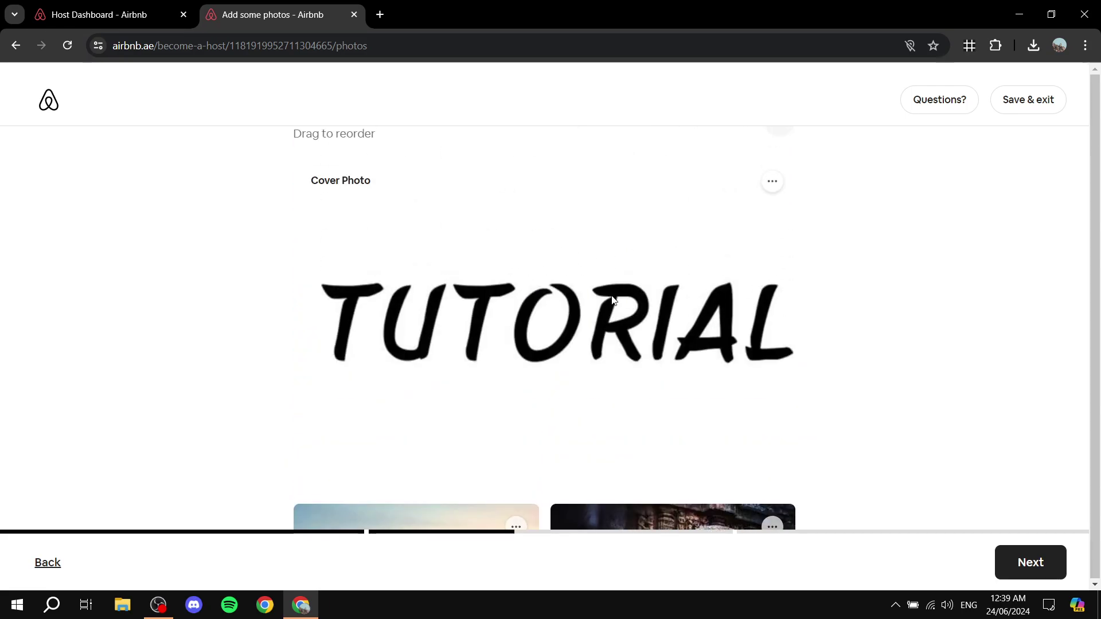
scroll(612, 299, "down", 3)
scroll(489, 255, "up", 2)
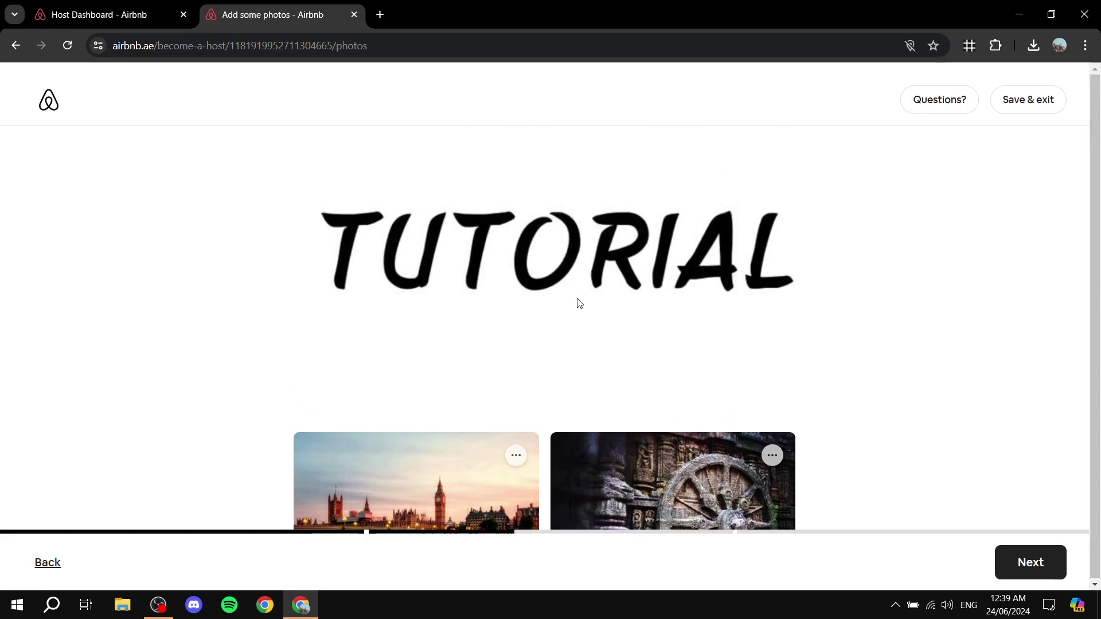
scroll(579, 303, "down", 3)
left_click(516, 240)
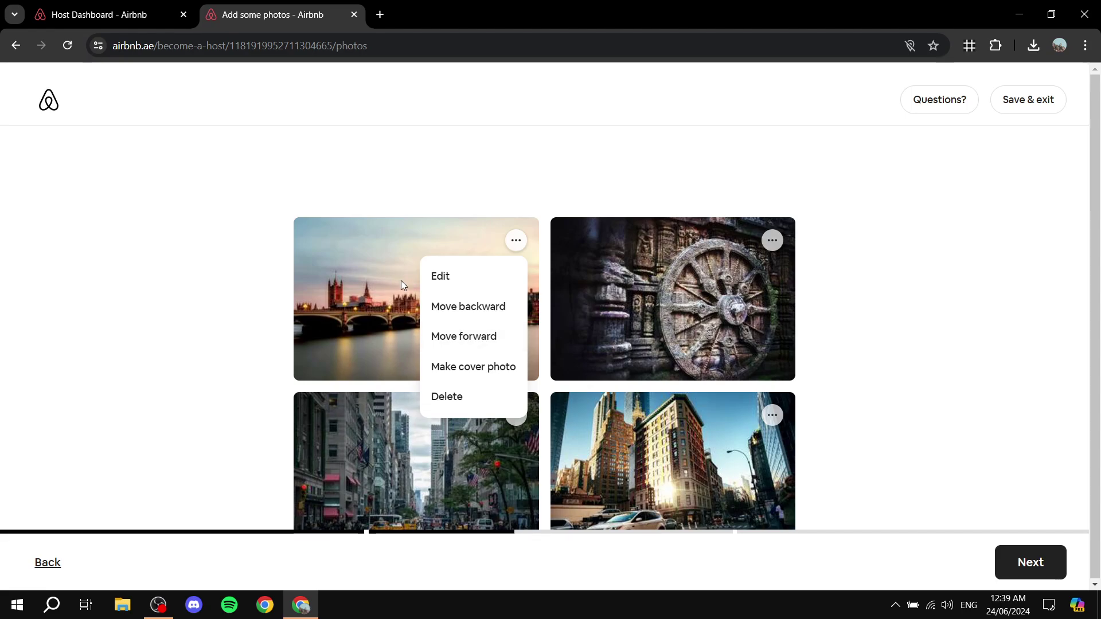
left_click(446, 335)
- Dismiss the best-photos tip and move the London photo after the street photo
scroll(573, 223, "up", 3)
scroll(556, 230, "down", 4)
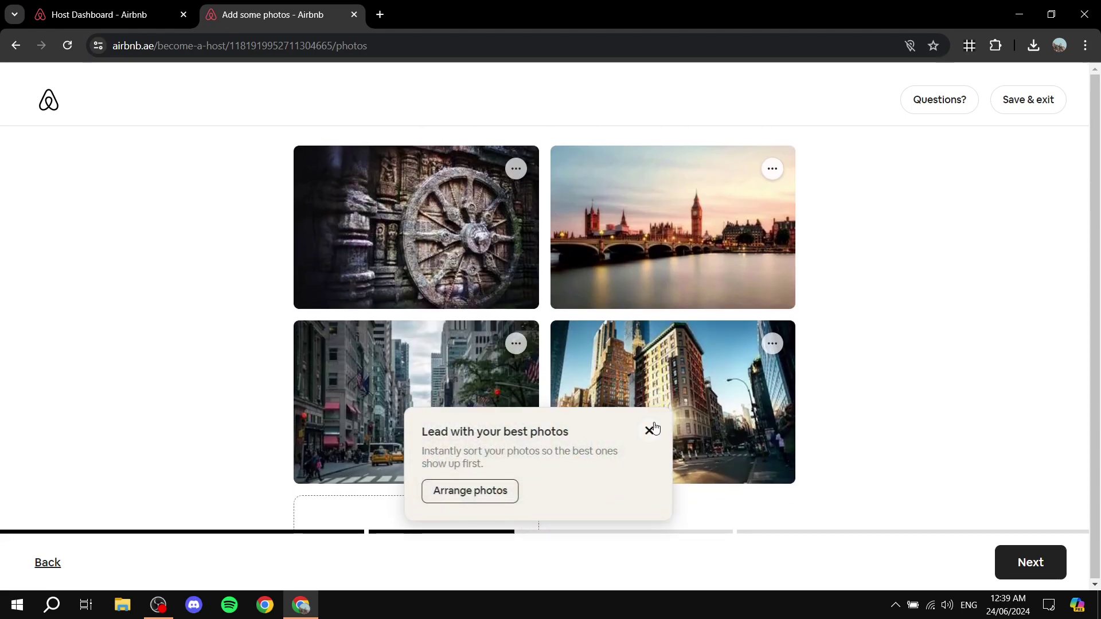
left_click(650, 430)
left_click(771, 168)
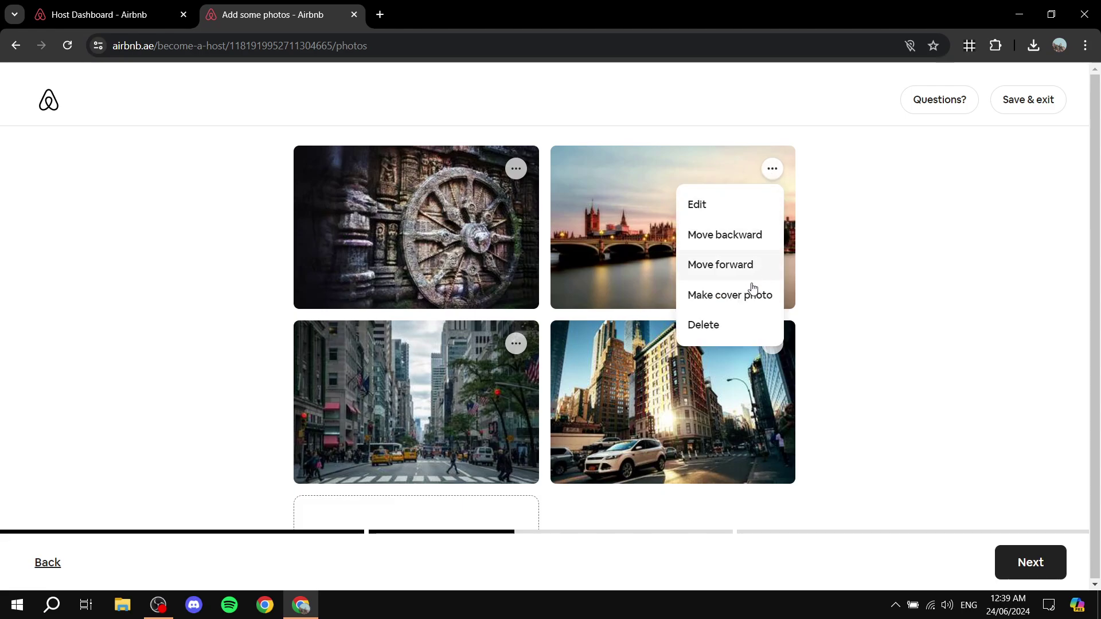
left_click(724, 267)
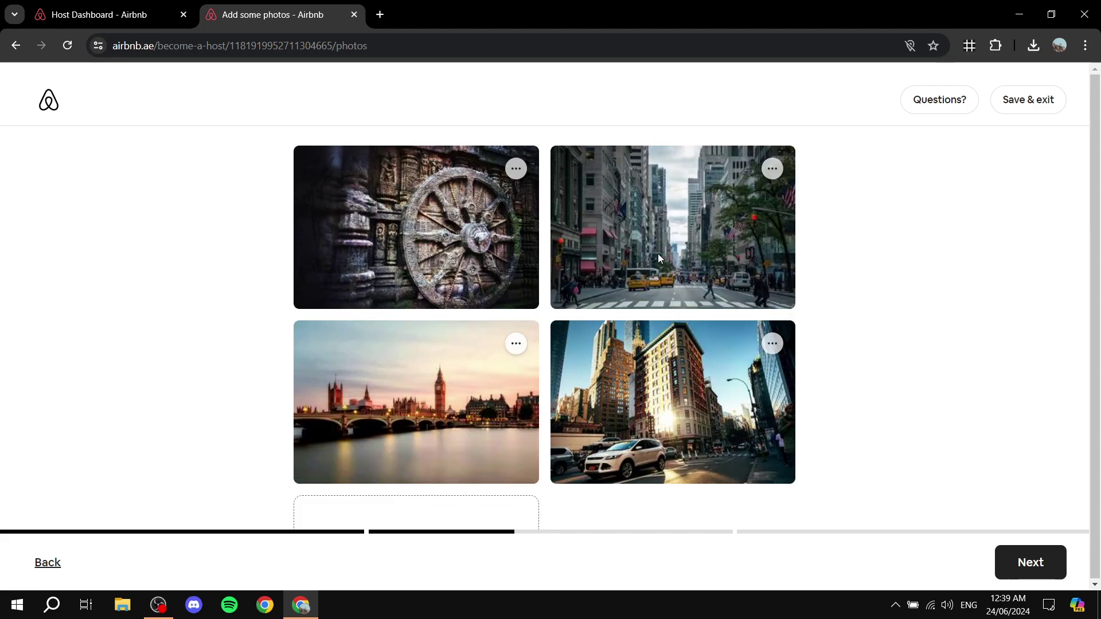
left_click(648, 431)
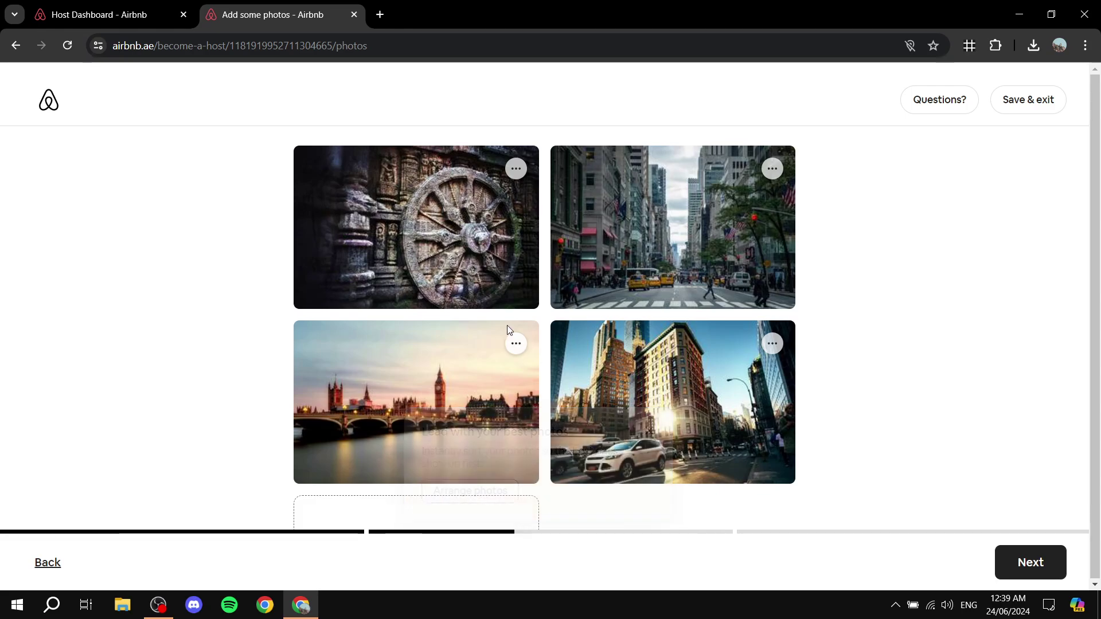
- Close the arranging-photos tip and scroll through the reordered photo grid
left_click(516, 344)
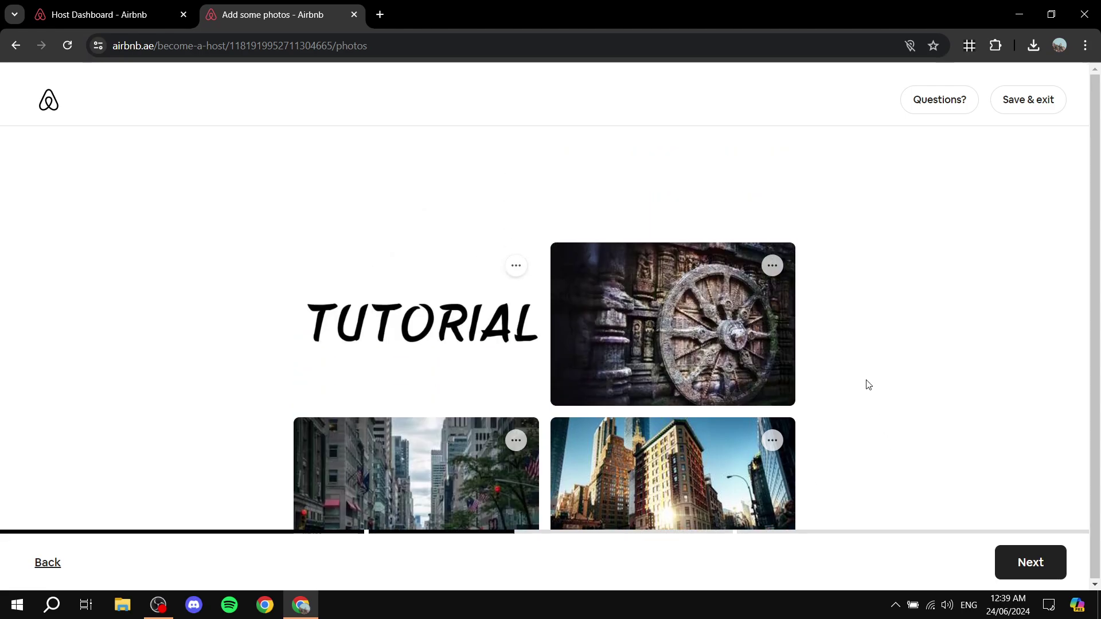
scroll(581, 311, "down", 1)
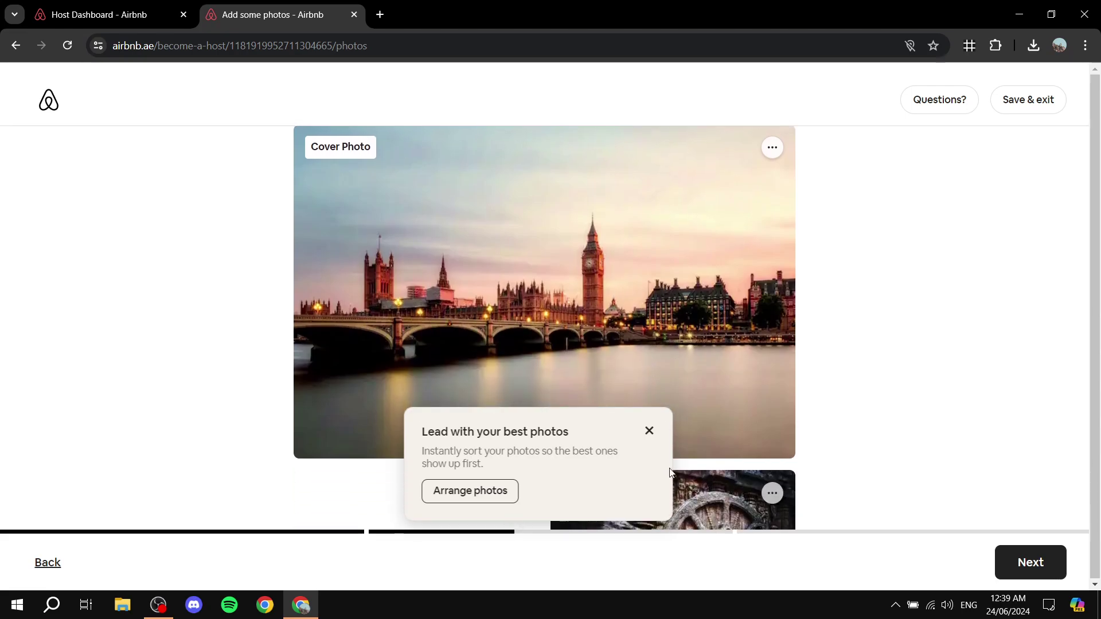
left_click(649, 430)
scroll(576, 186, "down", 5)
scroll(576, 186, "down", 2)
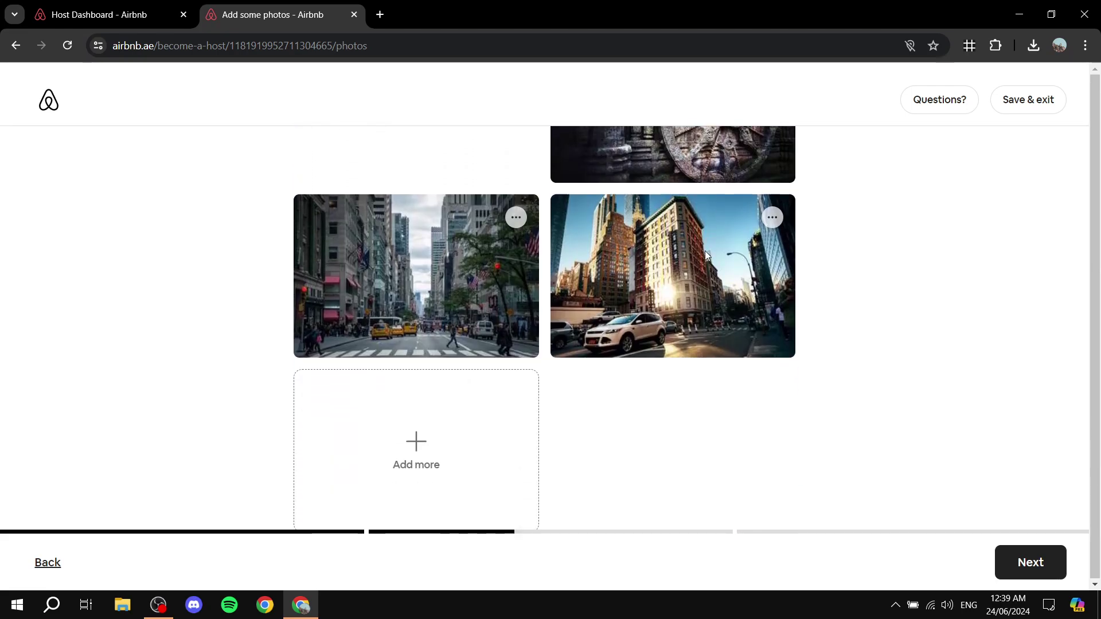
scroll(704, 250, "up", 6)
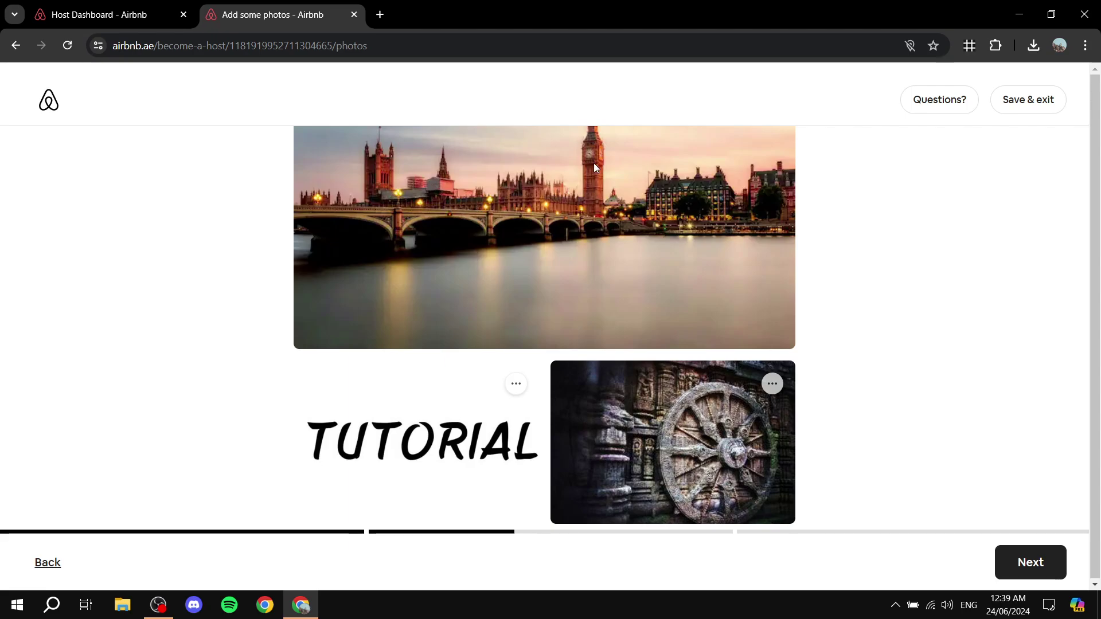
- Submit the photos, title the listing 'Test house', and continue
left_click(1018, 559)
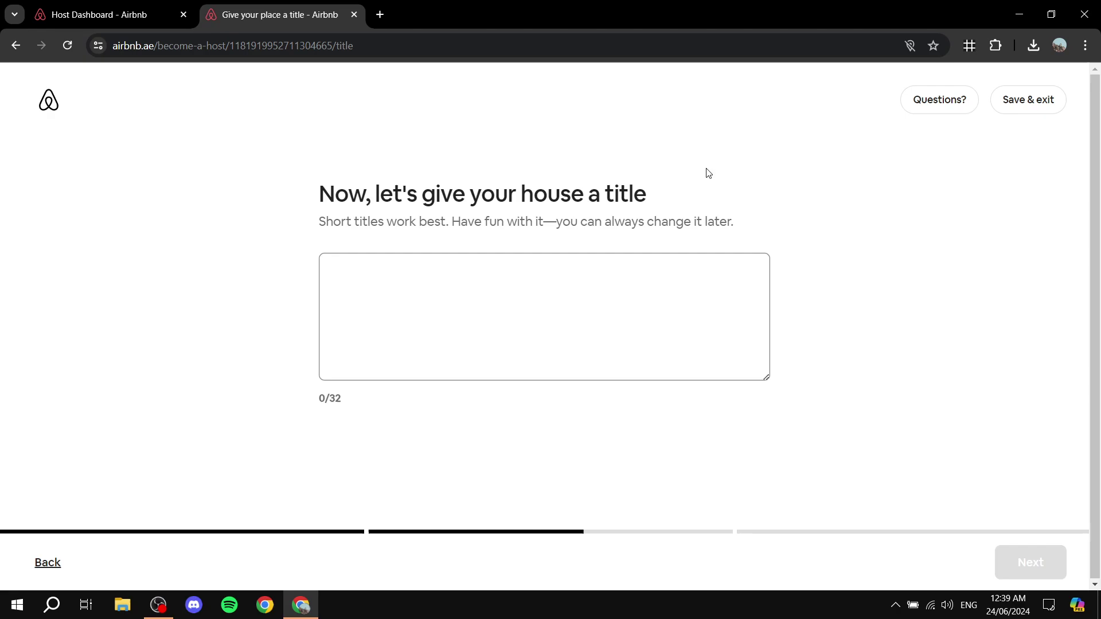
left_click(608, 283)
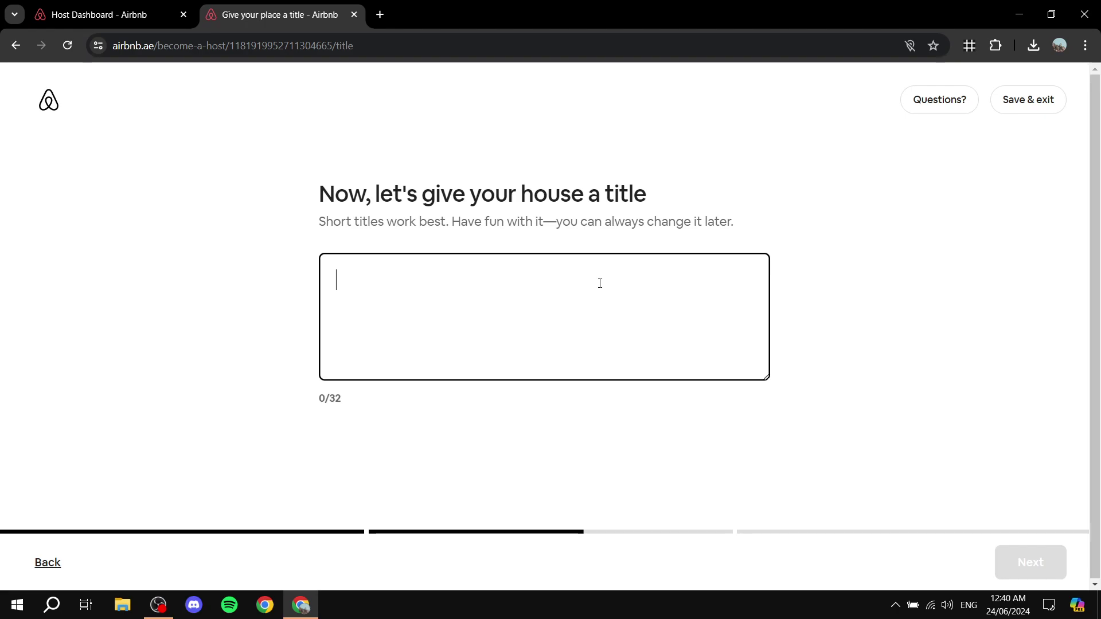
type("T")
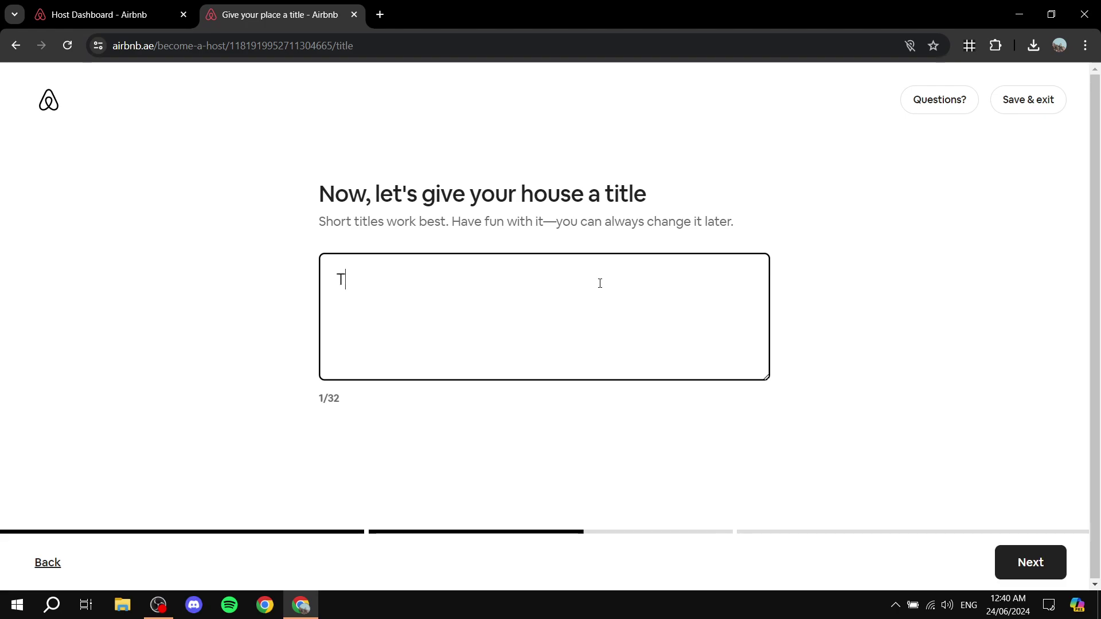
type("est house")
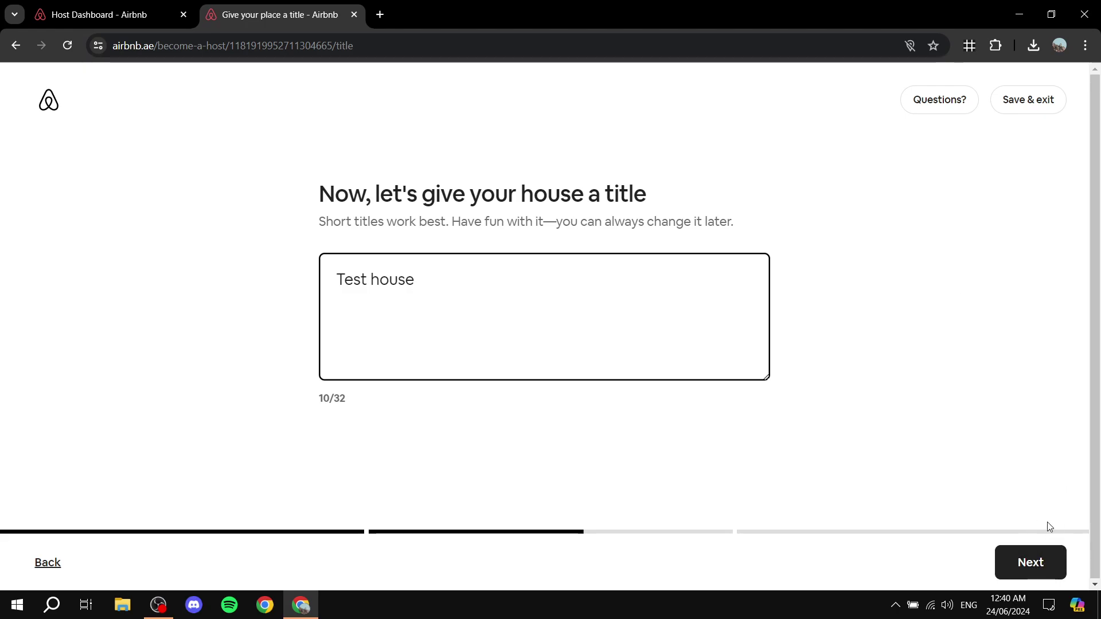
left_click(1031, 562)
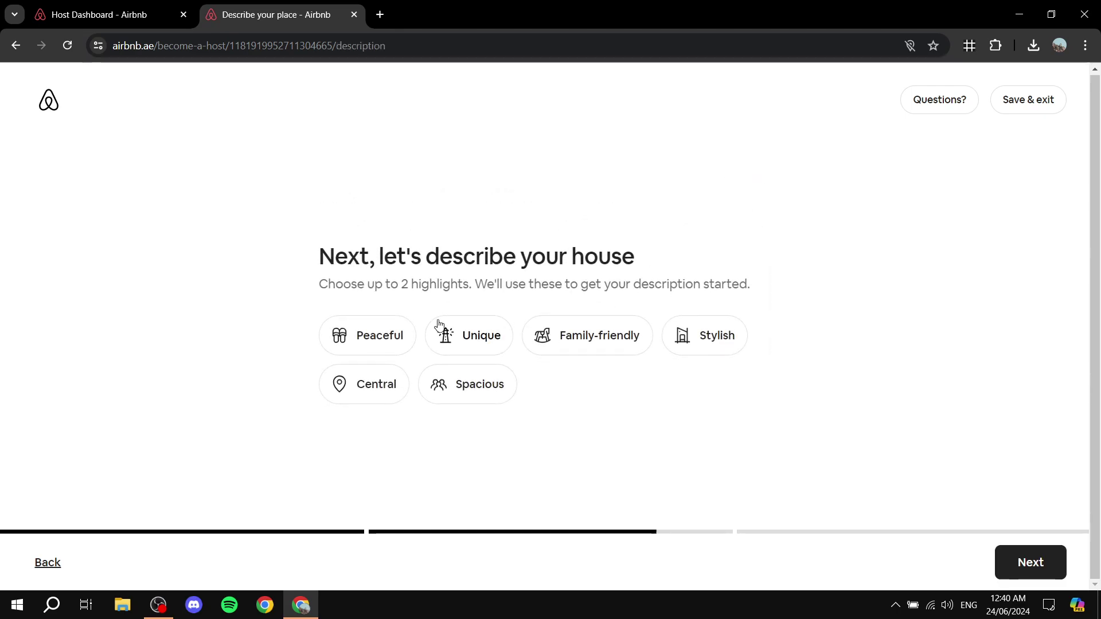
- Select the Stylish and Peaceful highlight chips and continue
left_click_drag(390, 284, 438, 285)
left_click(445, 300)
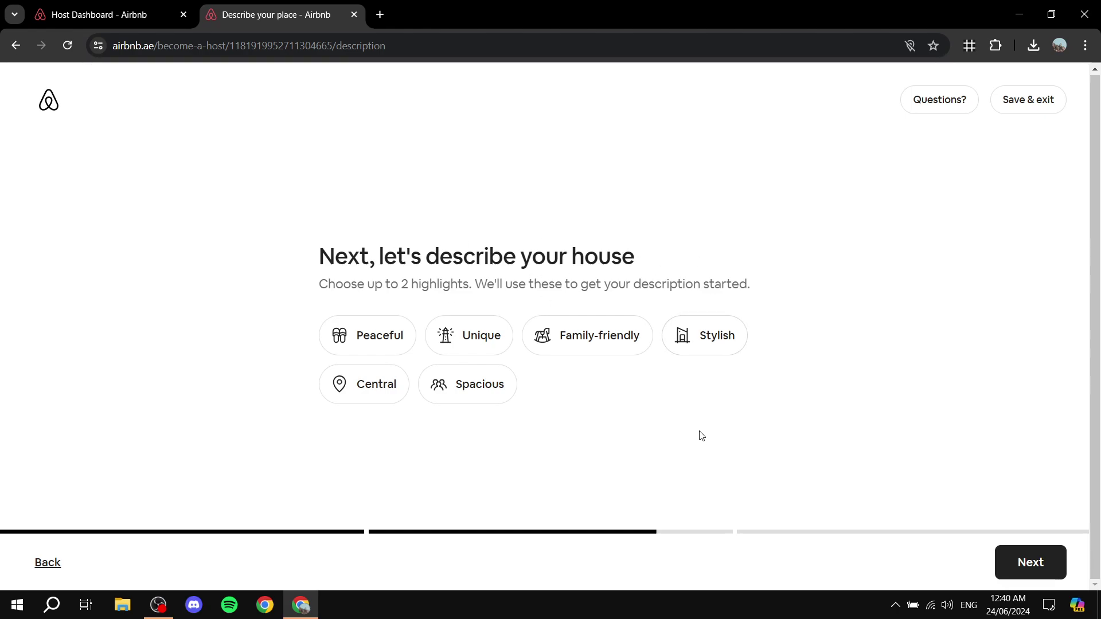
left_click(704, 337)
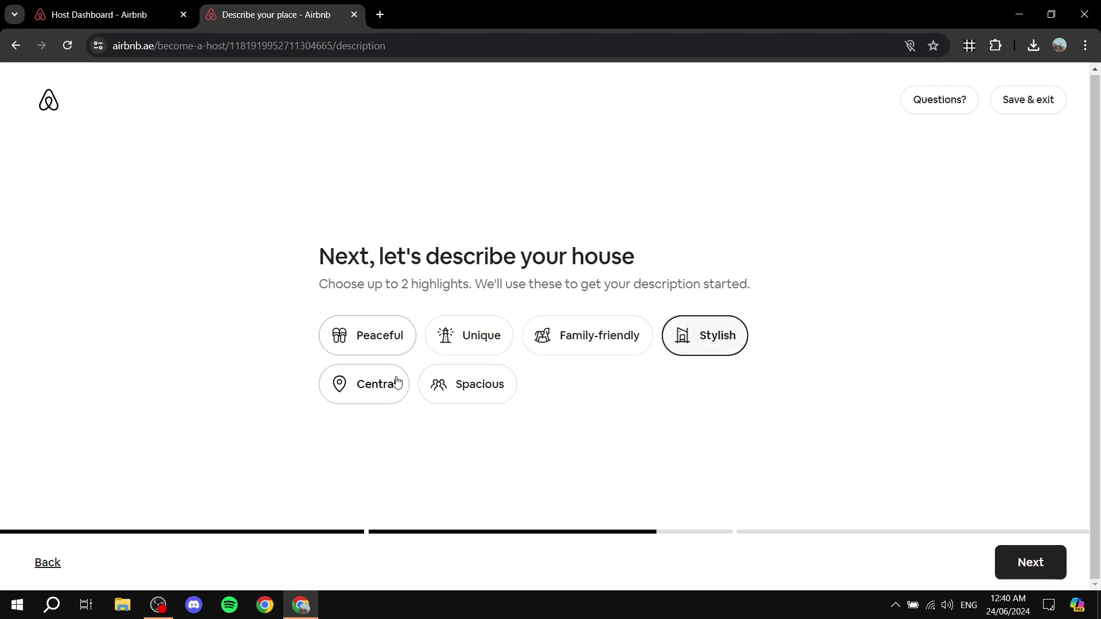
left_click(376, 334)
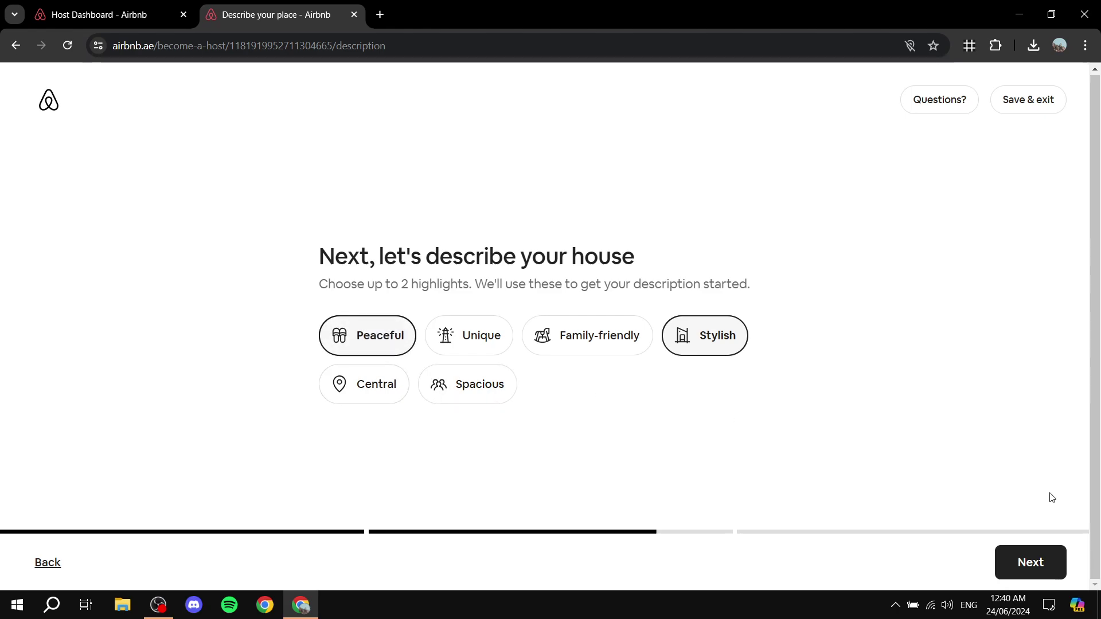
left_click(1039, 563)
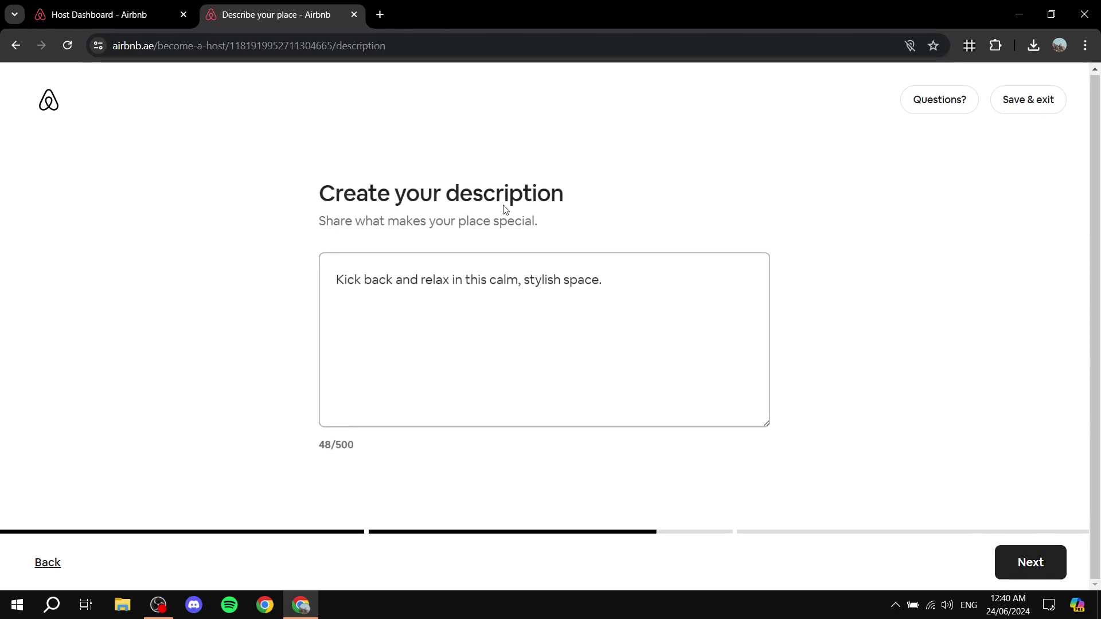
- Keep the description 'Kick back and relax in this calm, stylish space.' and continue
left_click(547, 280)
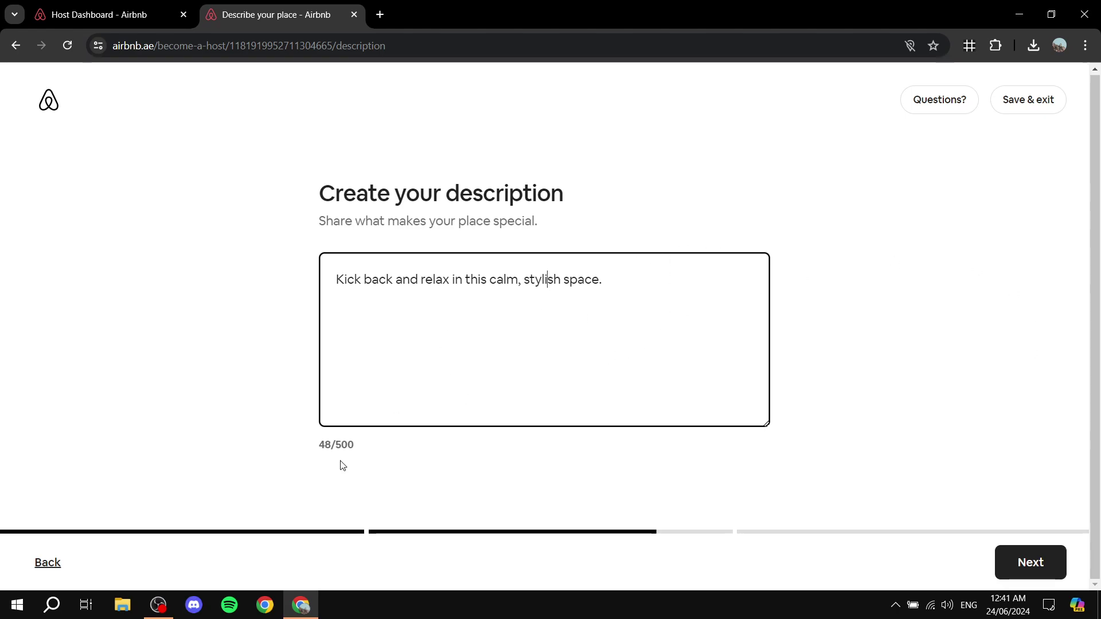
left_click_drag(347, 444, 288, 448)
left_click(406, 466)
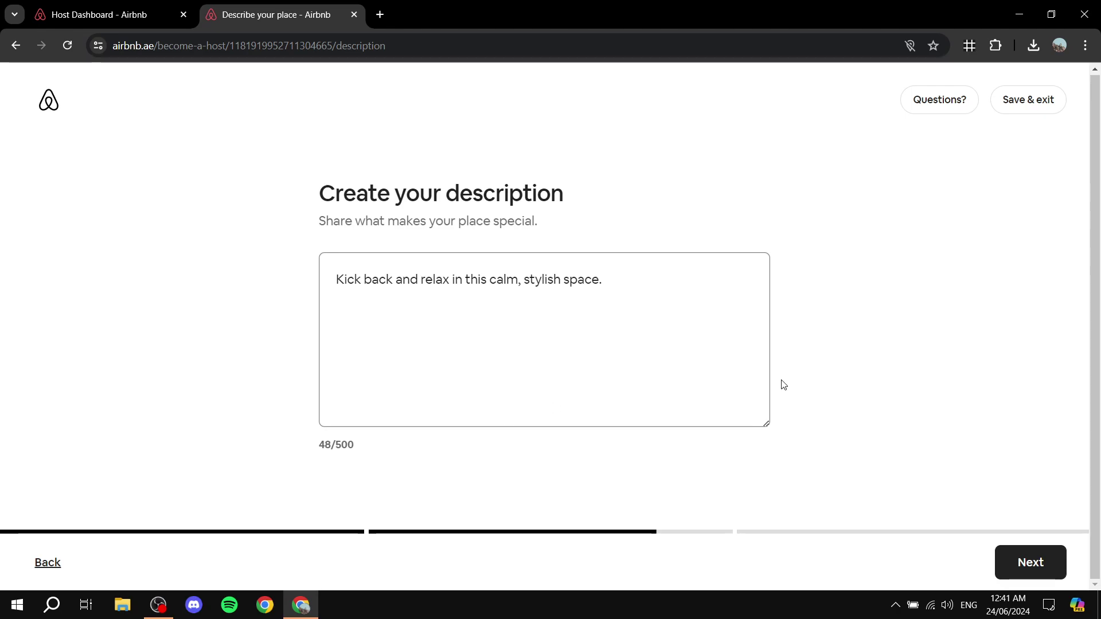
left_click(658, 281)
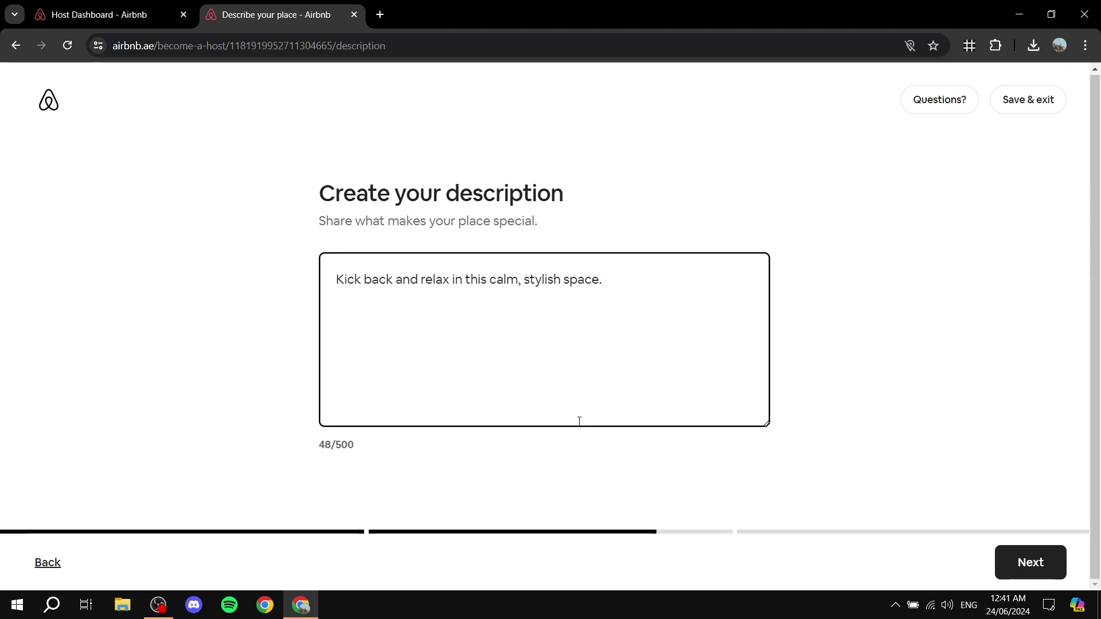
left_click(553, 455)
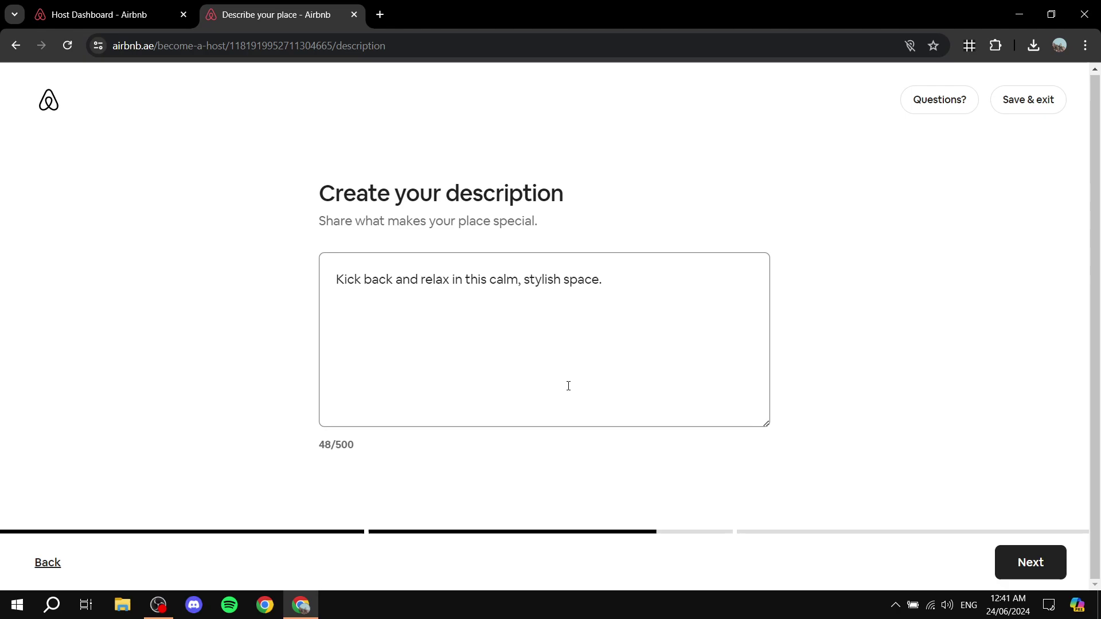
left_click(1040, 558)
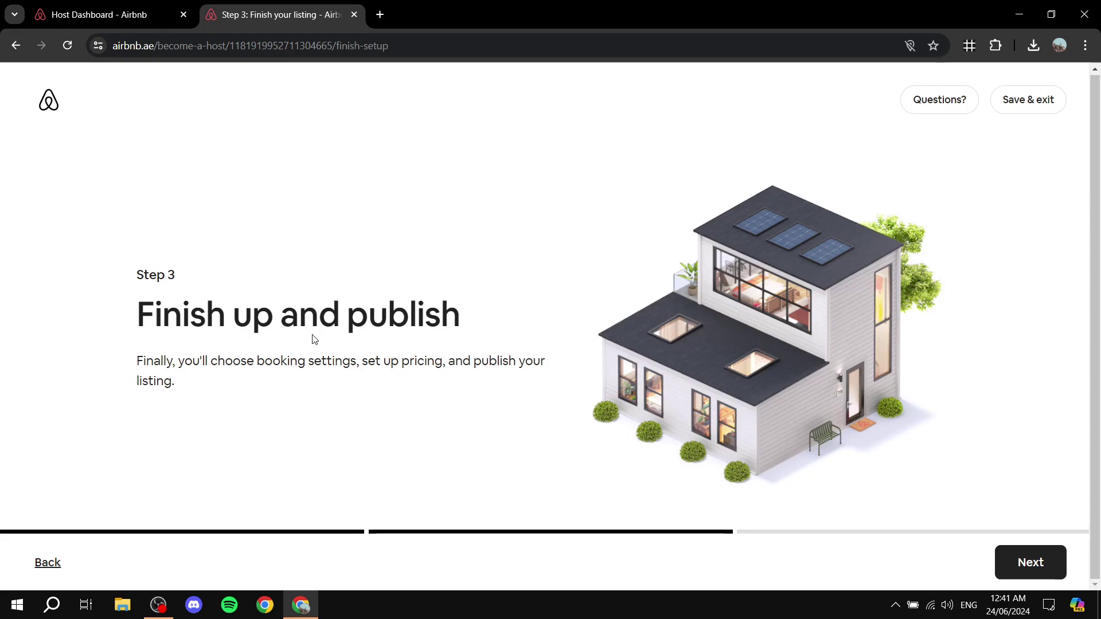
- Set reservations to 'Approve or decline requests' rather than instant booking
left_click(1026, 559)
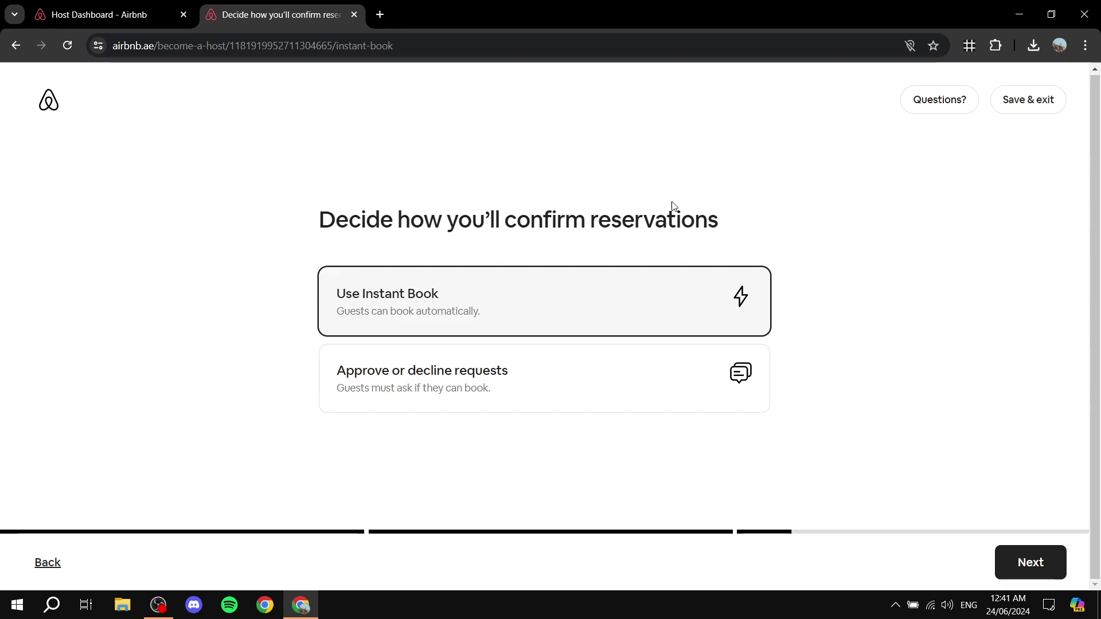
left_click(668, 394)
left_click(1051, 560)
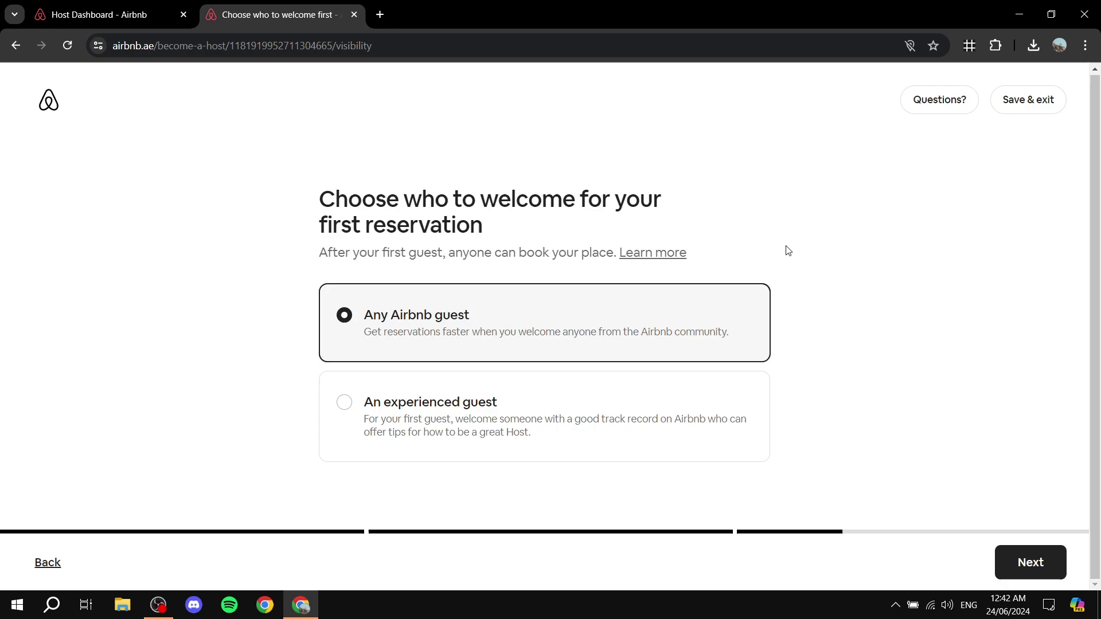
- Choose 'An experienced guest' for the first reservation and continue to pricing
left_click(539, 420)
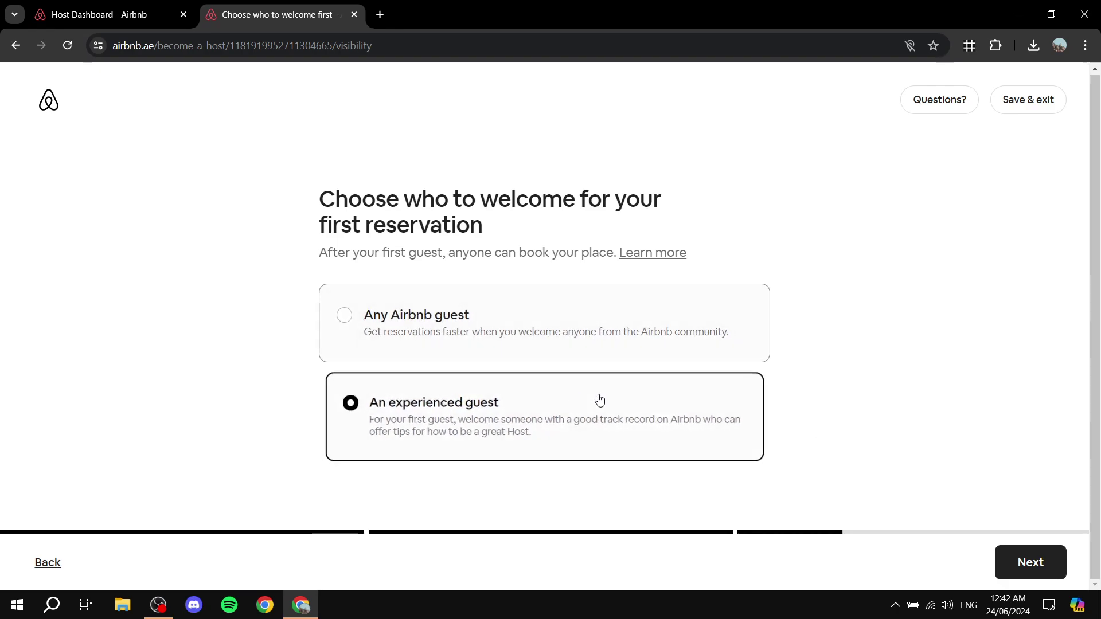
left_click(1055, 563)
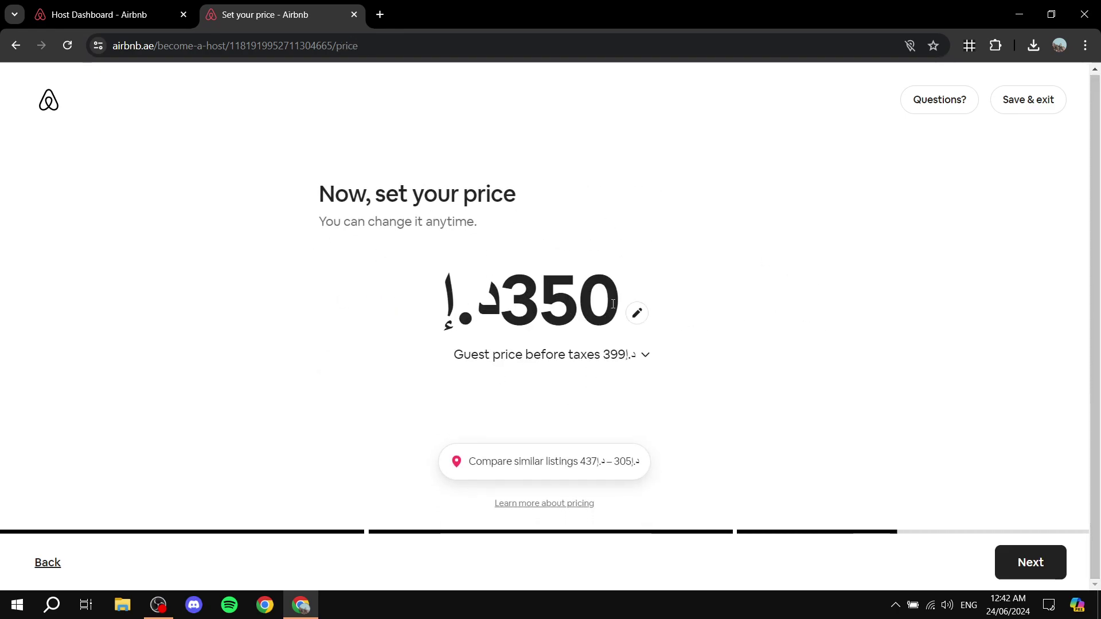
- Review the 350 AED nightly price and accept it unchanged
left_click(474, 310)
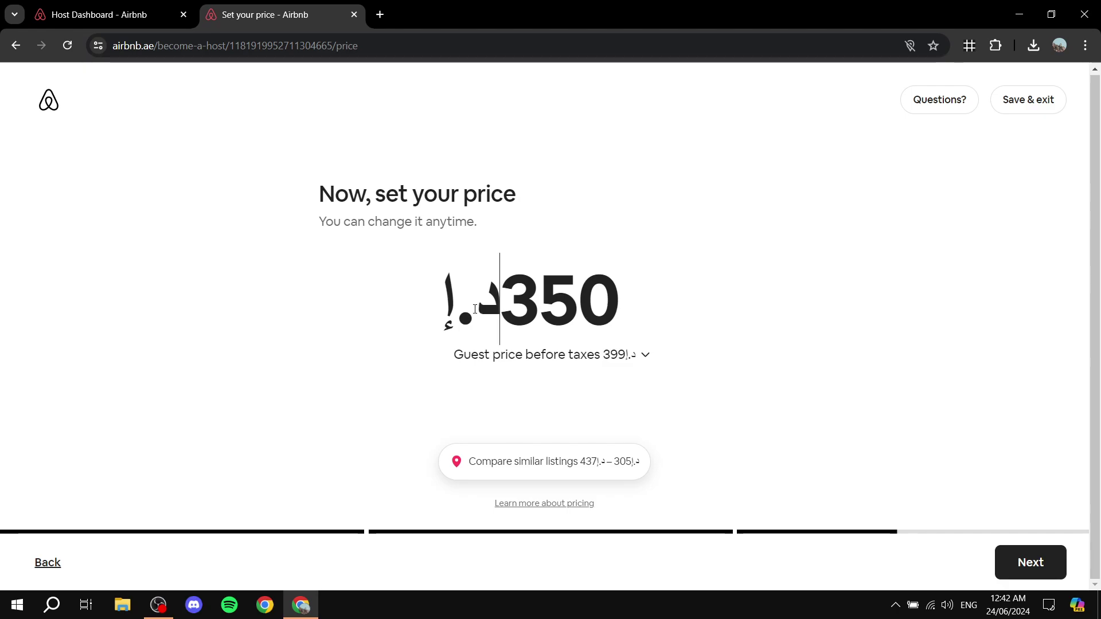
left_click(427, 312)
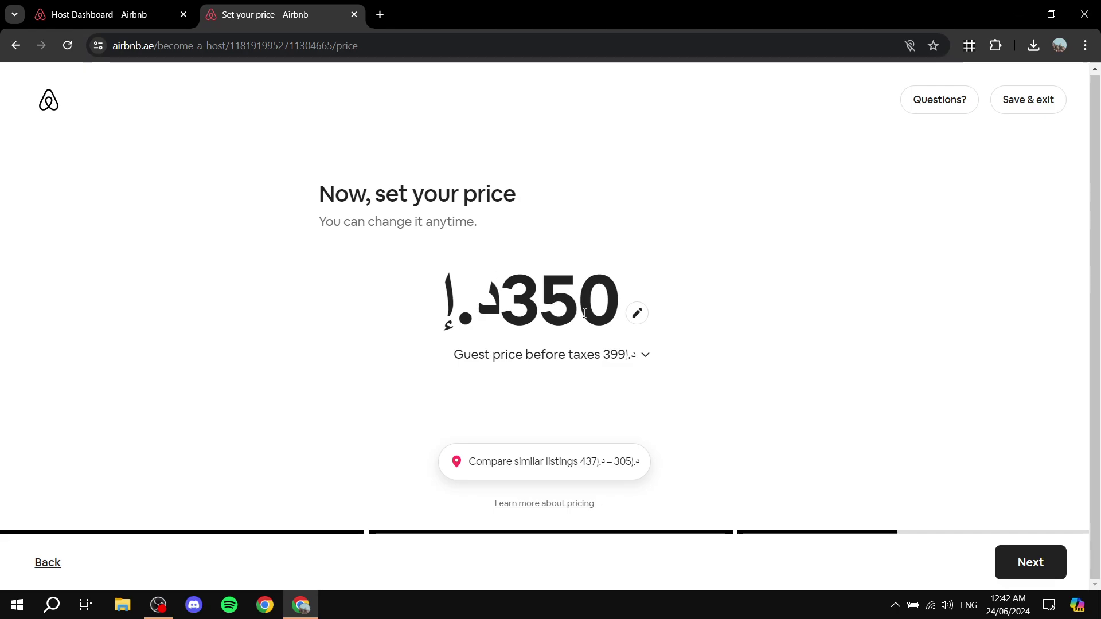
left_click_drag(513, 302, 678, 307)
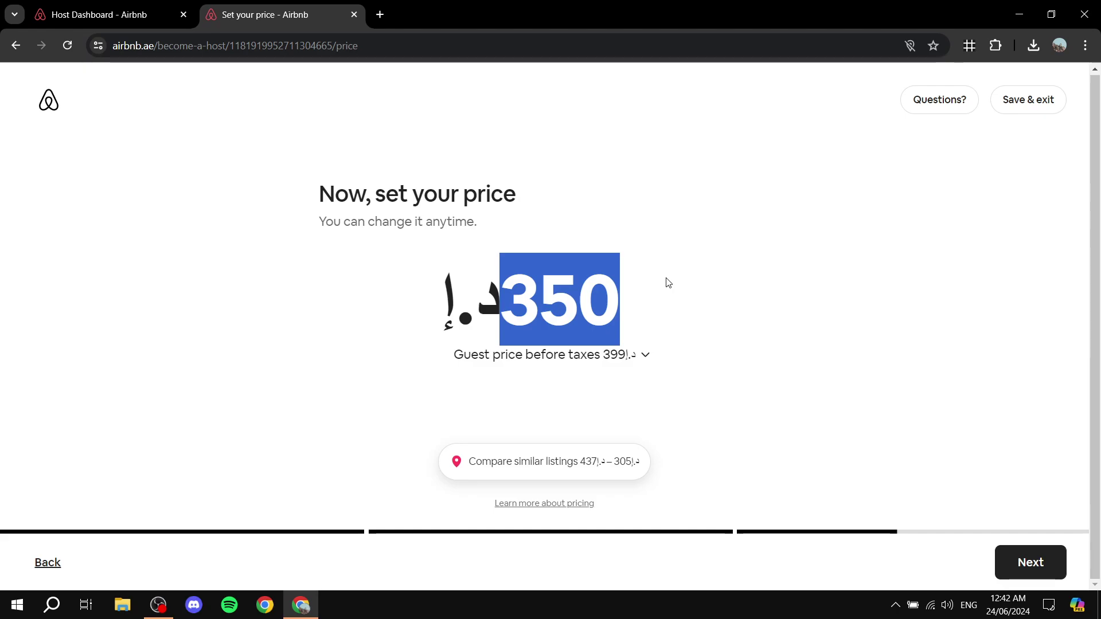
left_click(1052, 563)
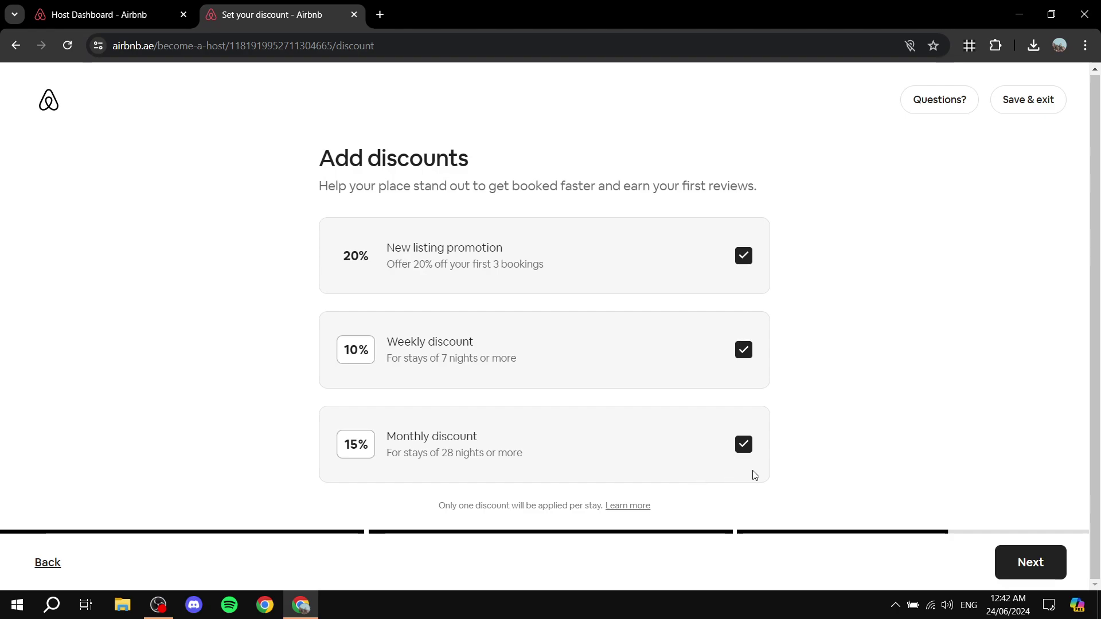
- Check the 10% weekly discount and accept all three ticked discounts unchanged
double_click(351, 349)
left_click_drag(361, 259, 264, 283)
left_click(263, 284)
left_click(1040, 566)
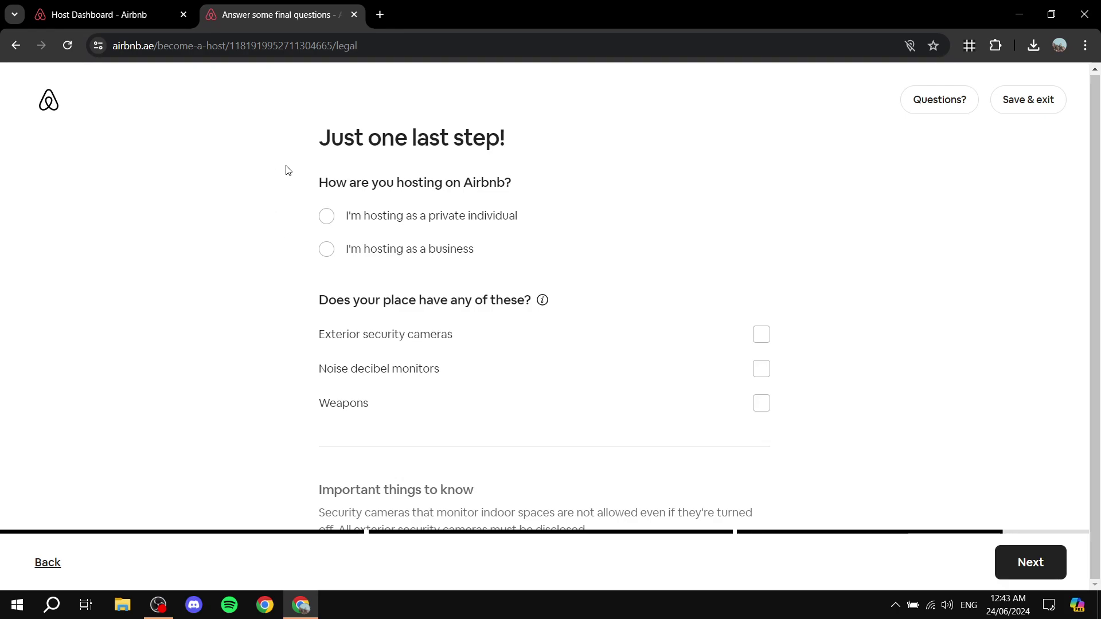
scroll(439, 283, "down", 1)
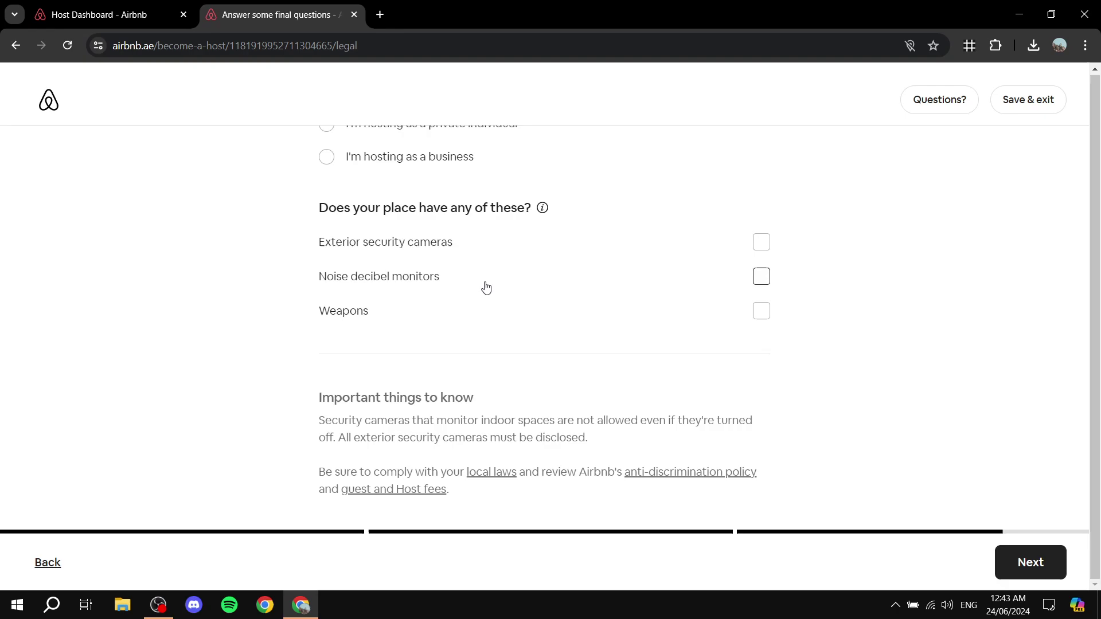
scroll(504, 258, "up", 2)
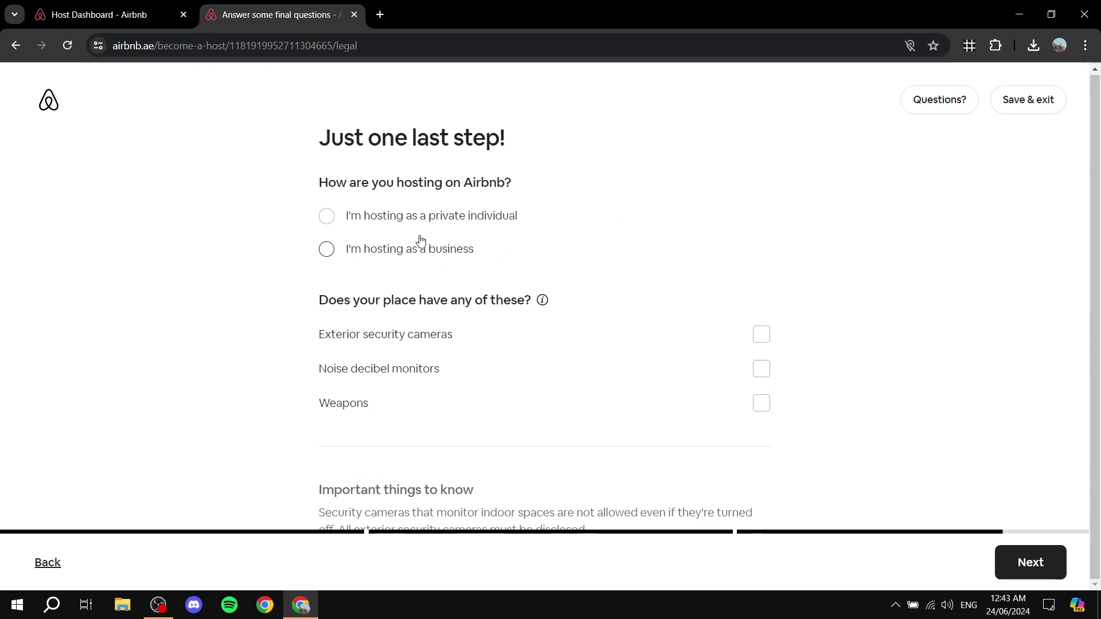